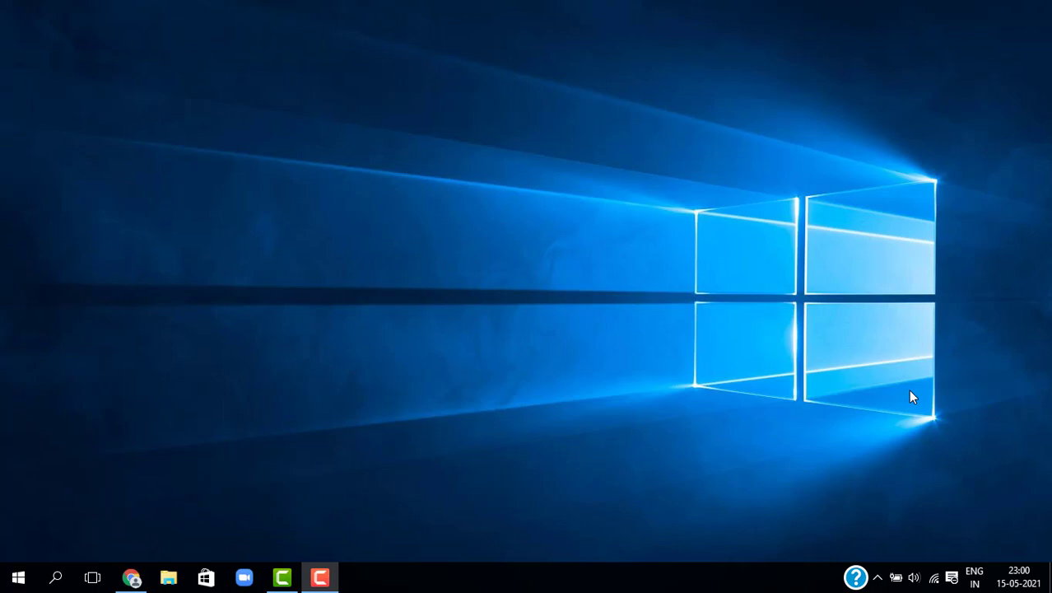
# Step: Bring back the browser and go to the Plugins > Add New page
pyautogui.click(132, 576)
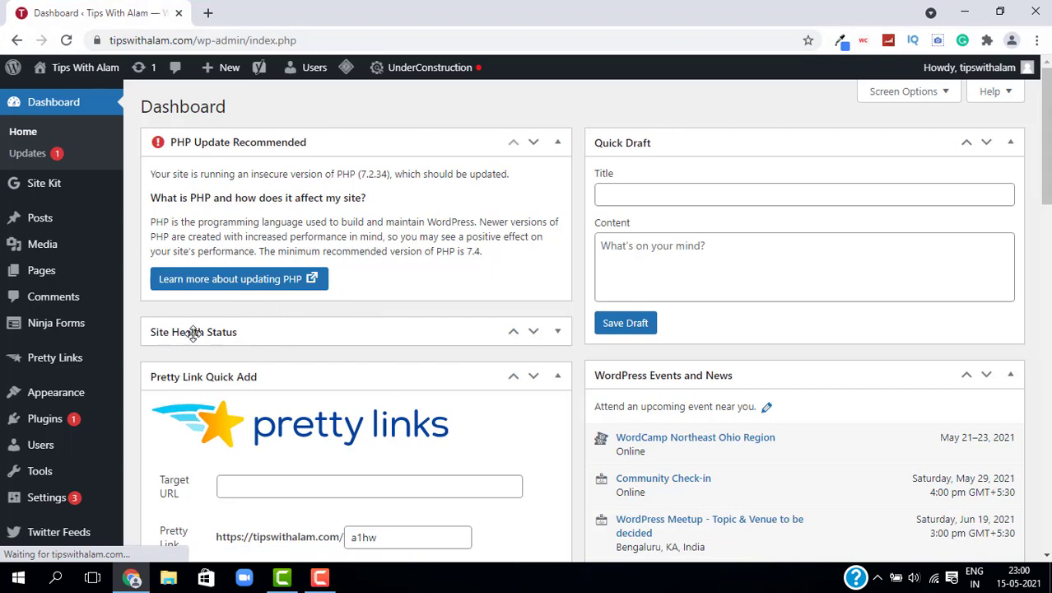
pyautogui.moveTo(64, 427)
pyautogui.click(158, 444)
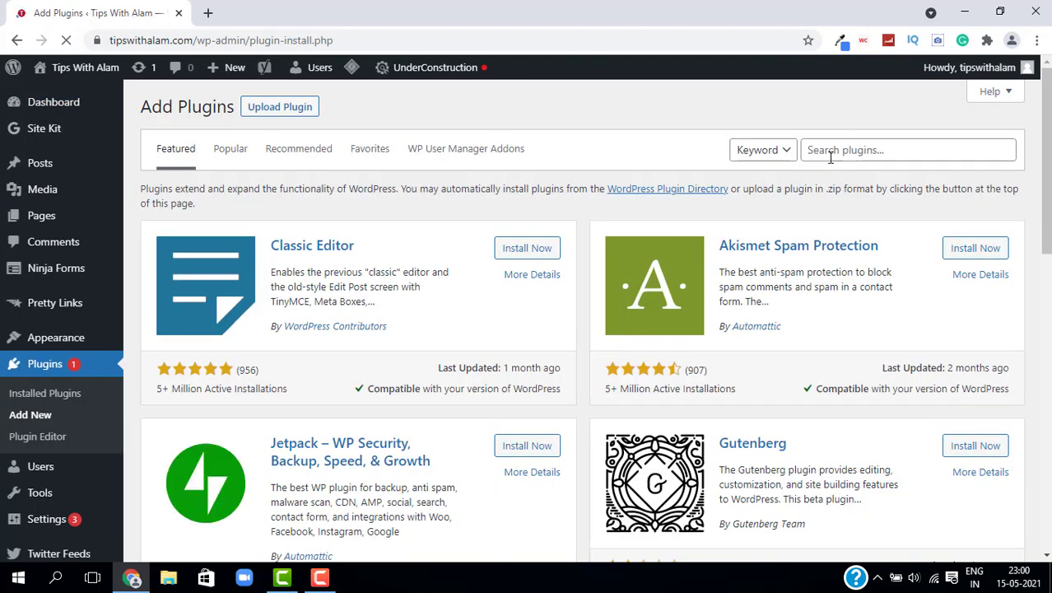
# Step: Search the plugin directory for 'super social' and install Super Socializer
pyautogui.click(831, 152)
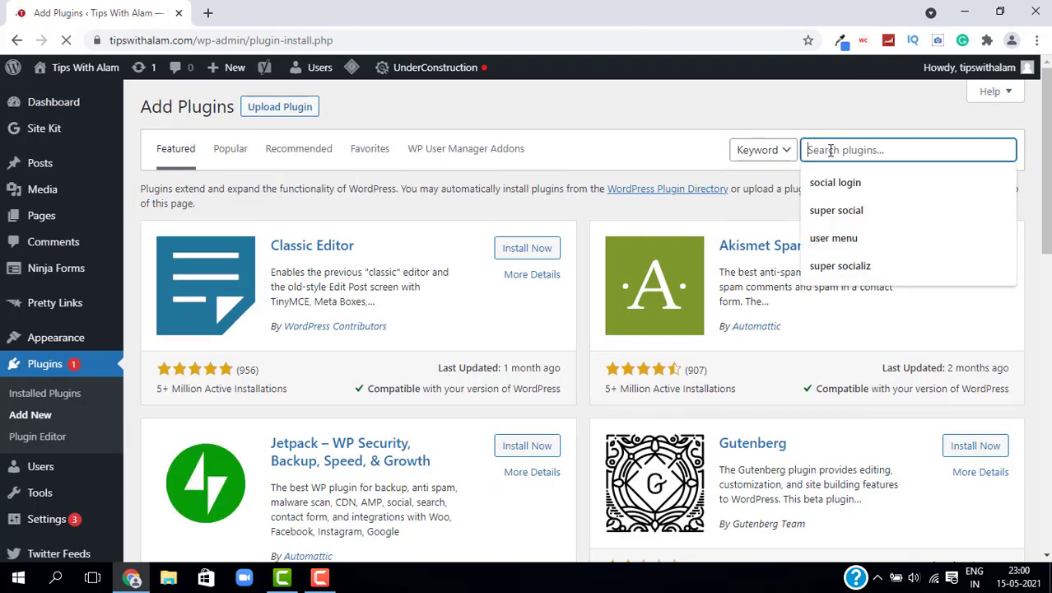
pyautogui.write('super s')
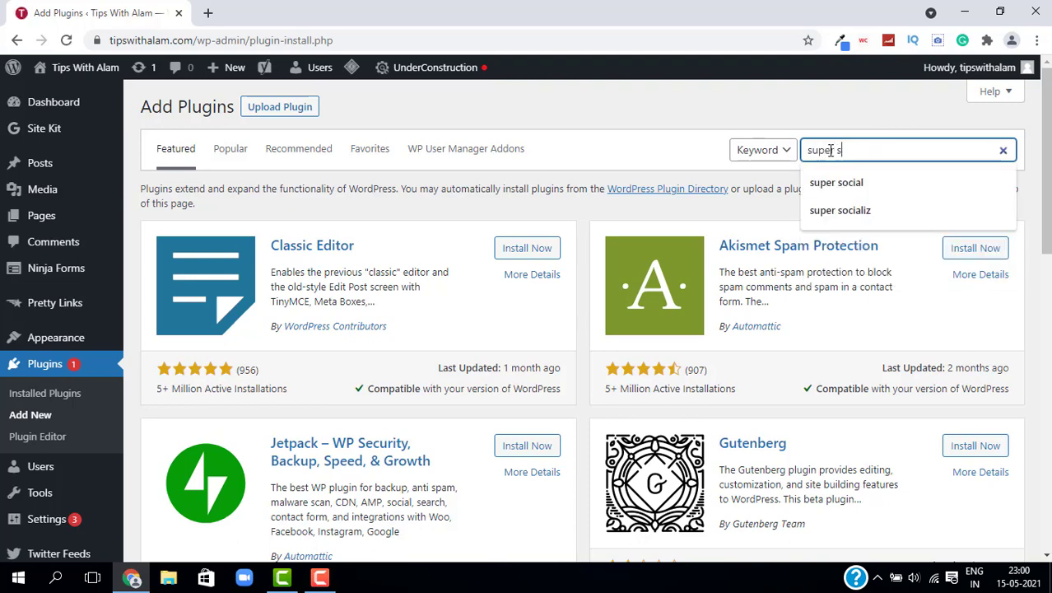
pyautogui.write('ocial')
pyautogui.press('Return')
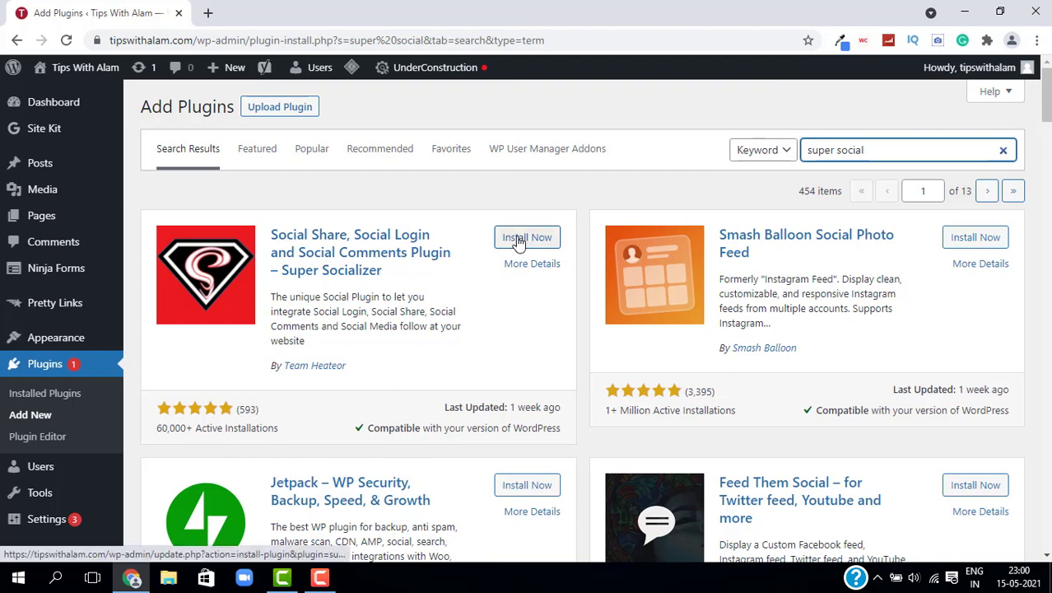
pyautogui.click(519, 240)
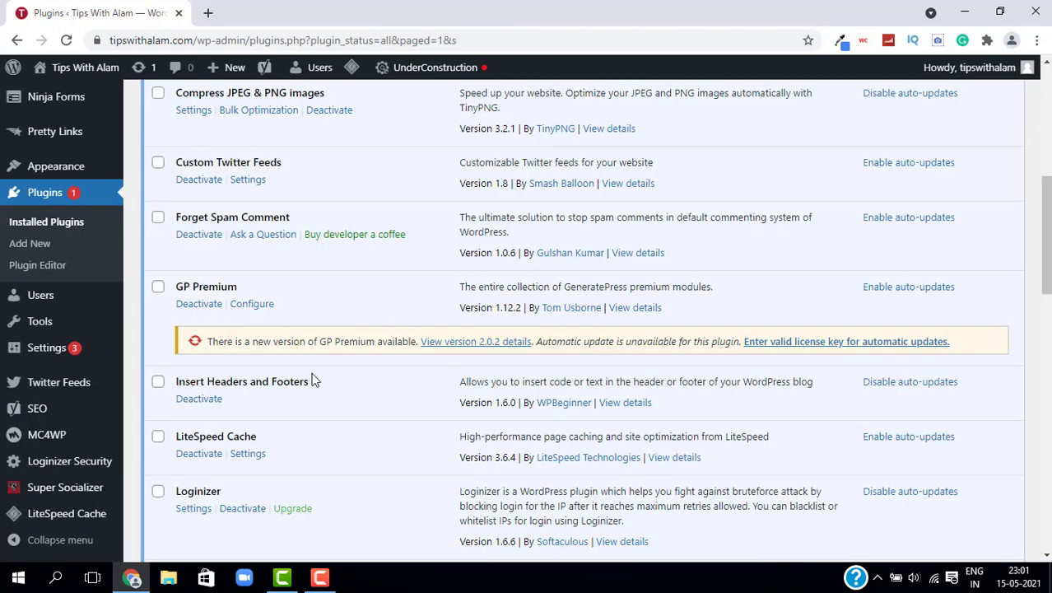
# Step: In Super Socializer > Social Login, tick Enable Social Login and the Google network
pyautogui.moveTo(54, 501)
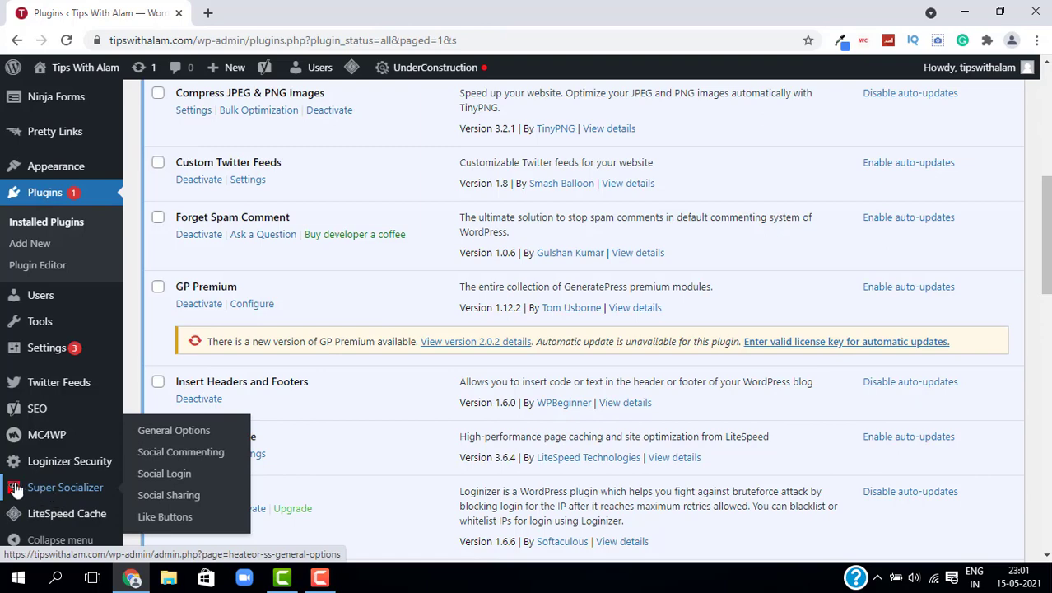
pyautogui.click(155, 478)
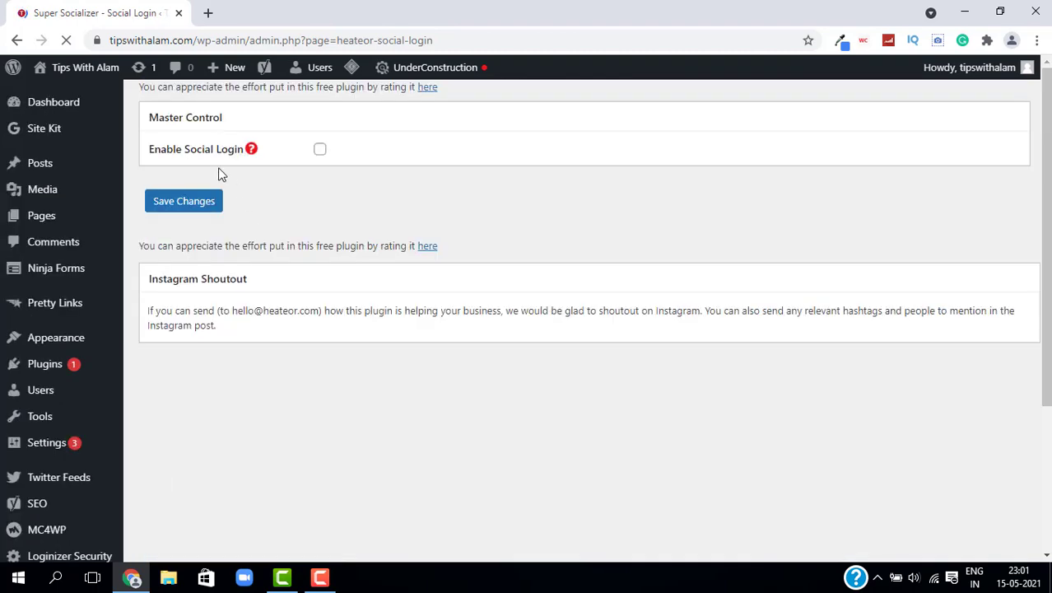
pyautogui.click(321, 151)
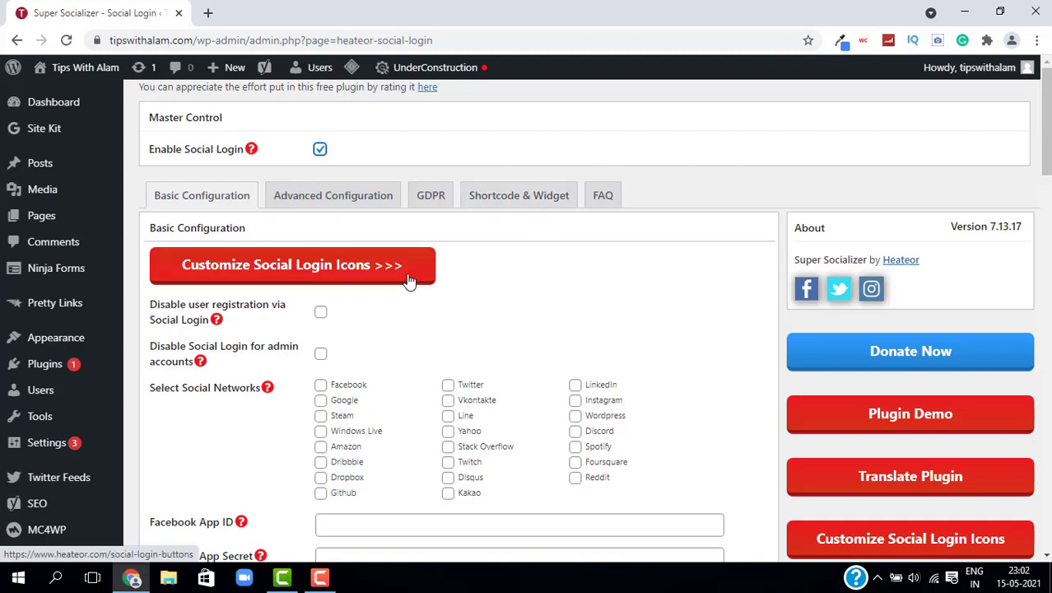
pyautogui.scroll(-2, 409, 281)
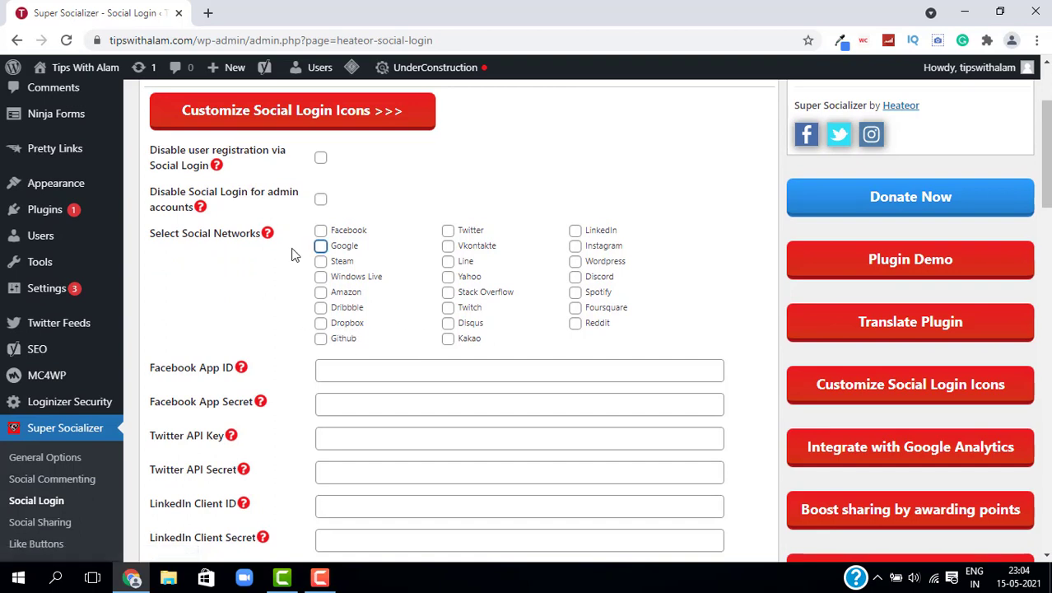
pyautogui.click(323, 247)
# Step: In a new tab, search 'google developer console' and open the Google Developers Console result
pyautogui.click(210, 14)
pyautogui.write('goo')
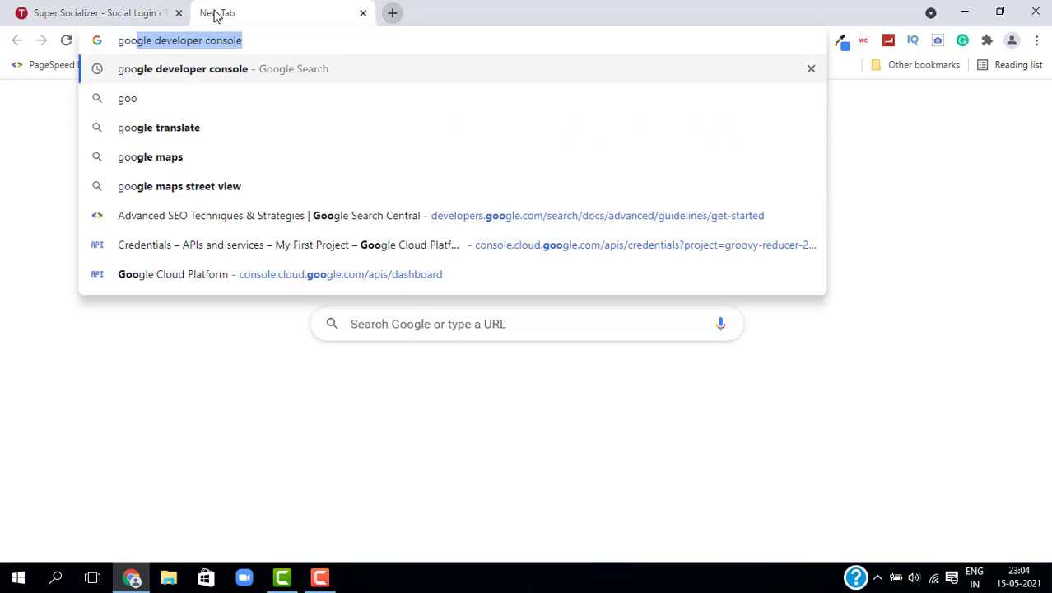
pyautogui.press('Return')
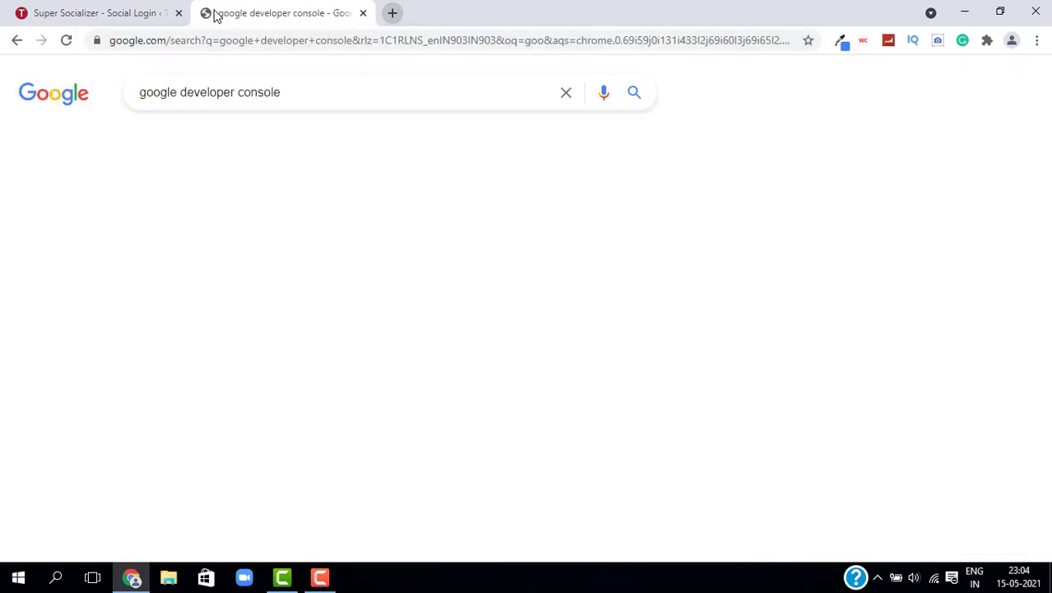
pyautogui.click(216, 227)
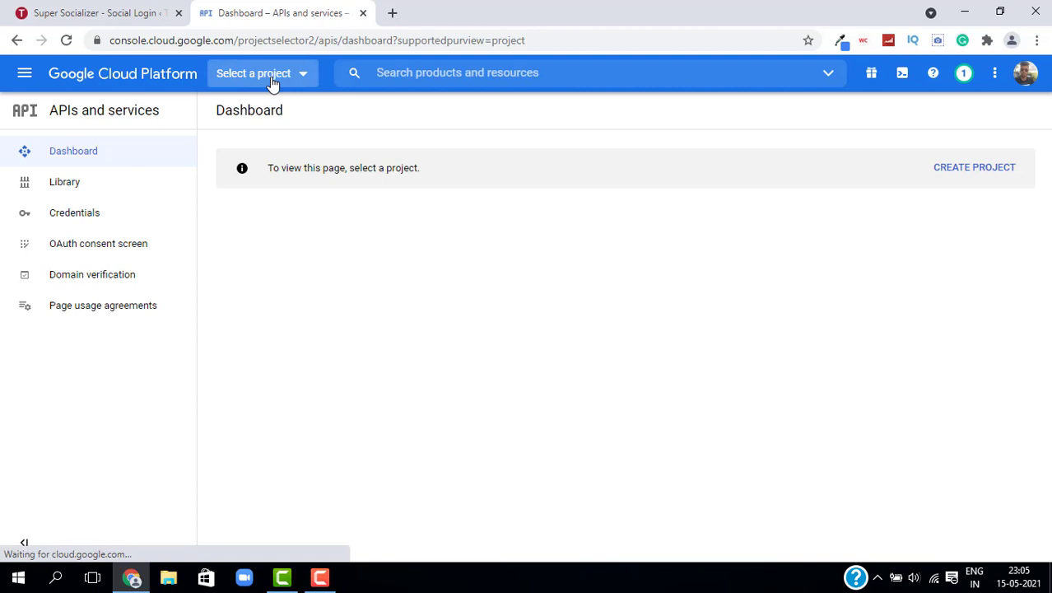
# Step: Create a Google Cloud project named 'Tips with alam' and go to its OAuth consent screen
pyautogui.click(272, 78)
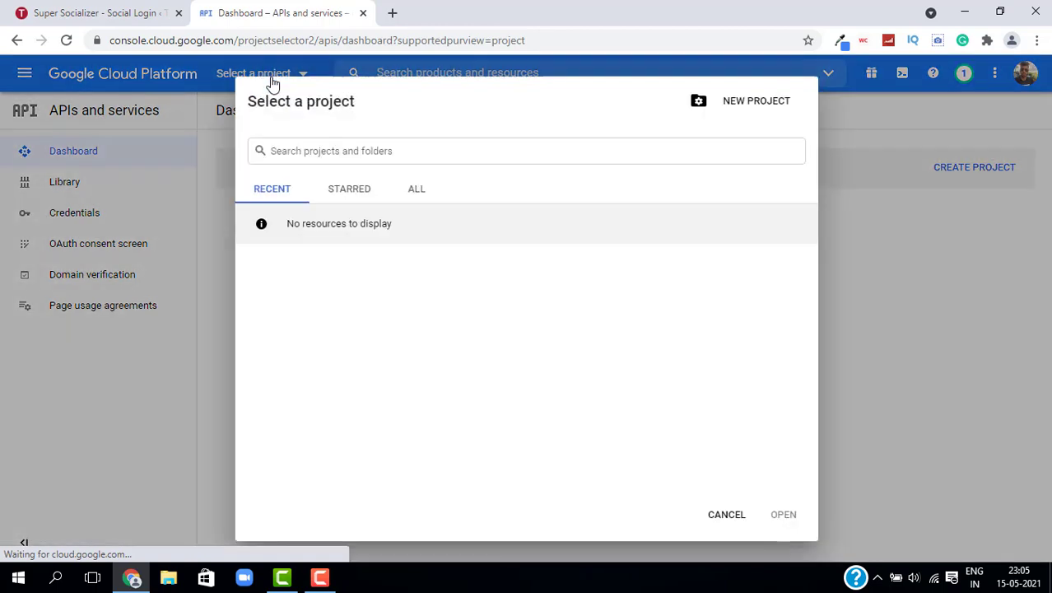
pyautogui.click(759, 103)
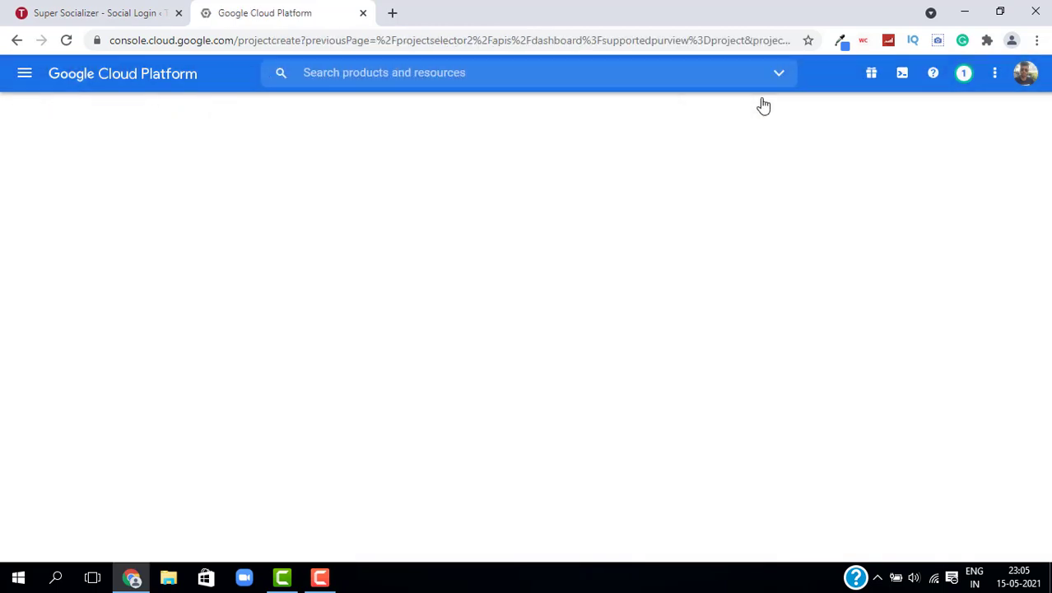
pyautogui.write('Tips with alam')
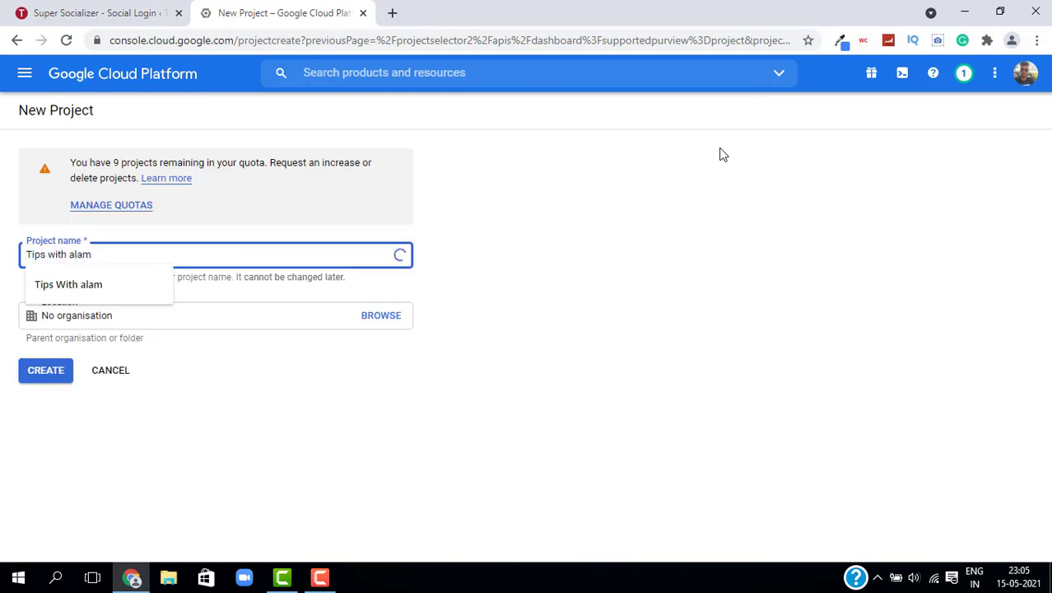
pyautogui.click(66, 390)
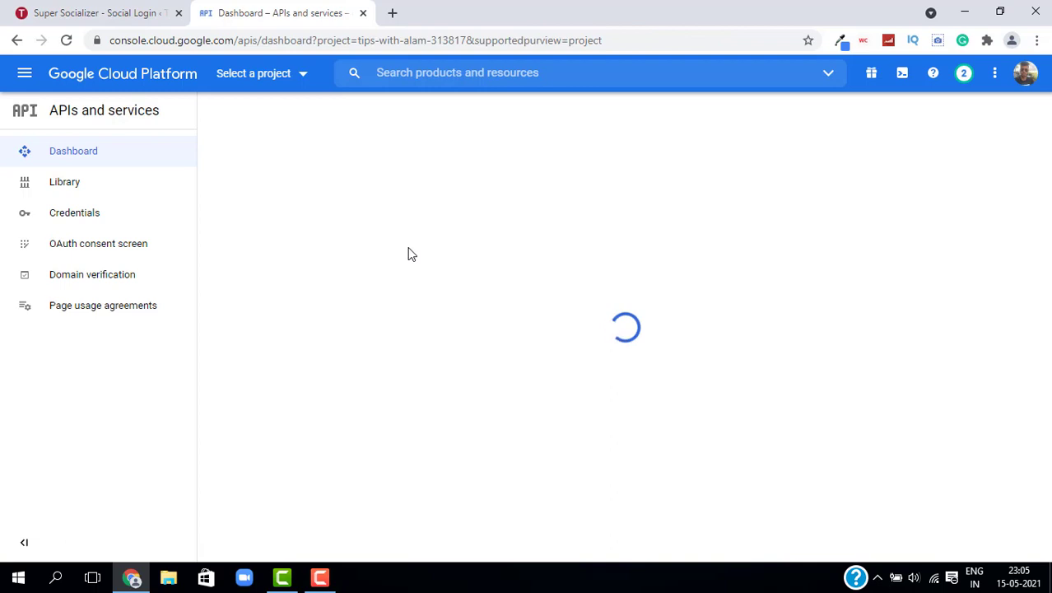
pyautogui.click(79, 252)
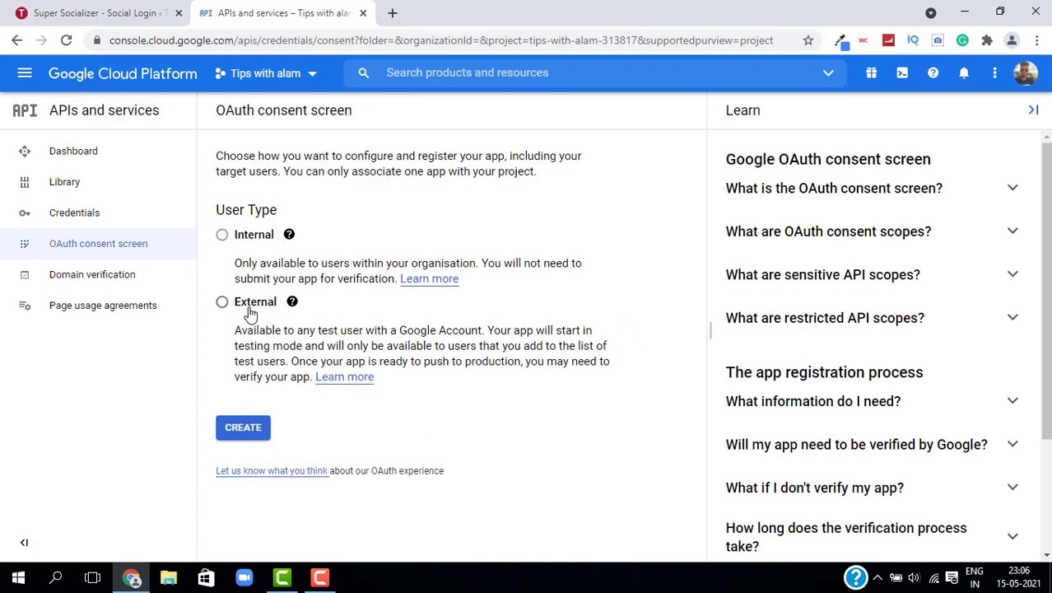
# Step: Choose External user type, name the app 'Tips with alam', and set the account e-mail as support email
pyautogui.click(223, 303)
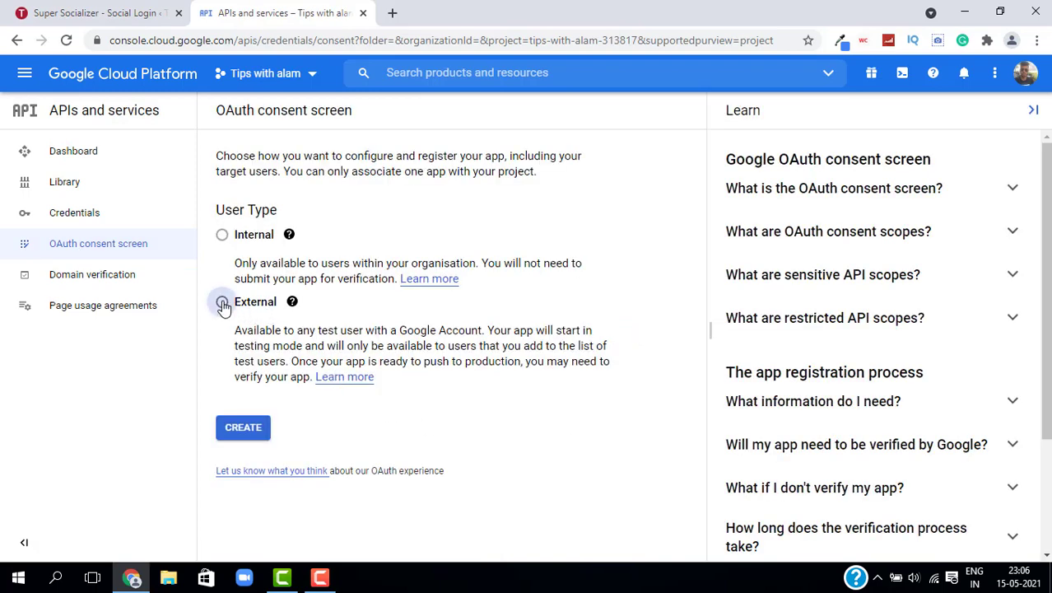
pyautogui.click(241, 429)
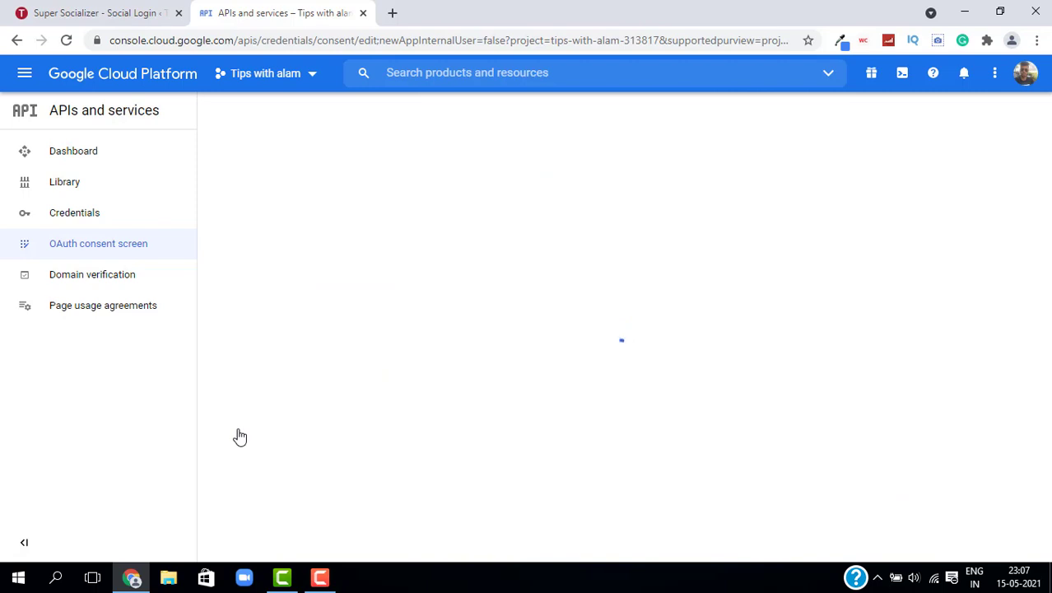
pyautogui.click(278, 309)
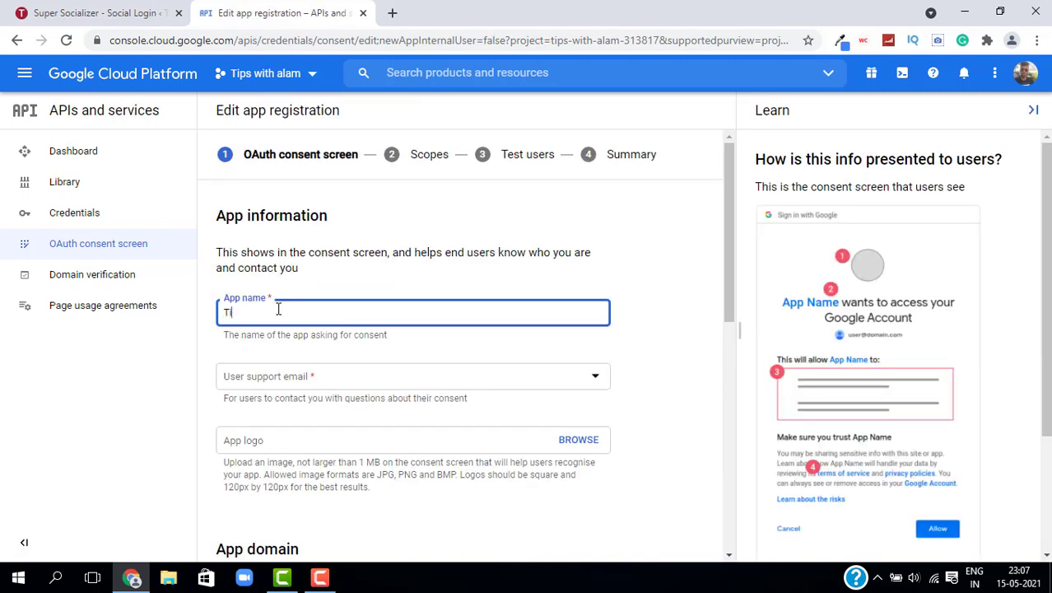
pyautogui.write('Tips with alam')
pyautogui.press('Tab')
pyautogui.press('Down')
pyautogui.scroll(-1, 355, 319)
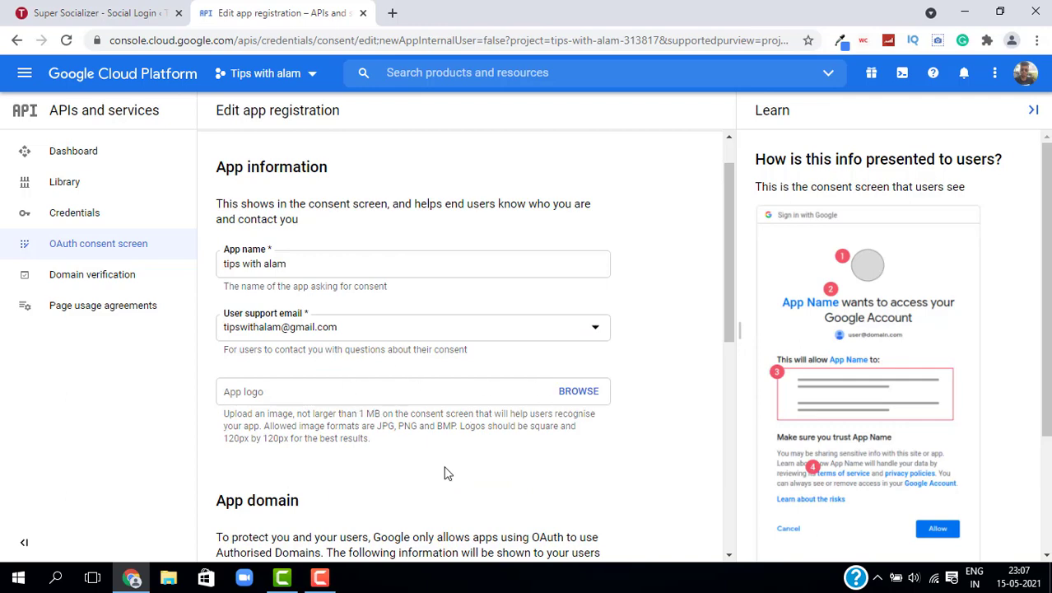
pyautogui.scroll(-5, 444, 473)
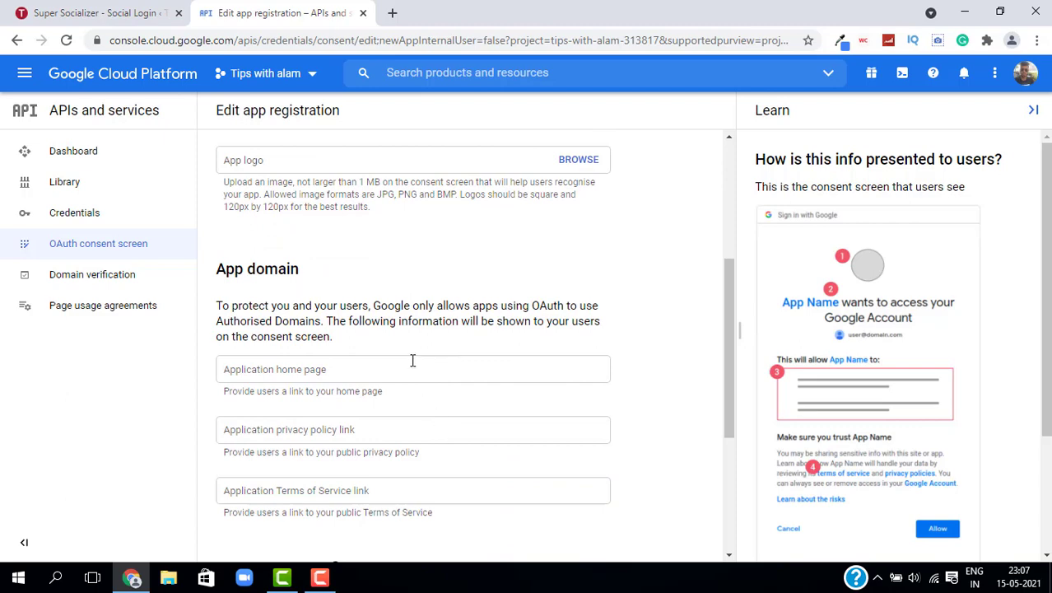
pyautogui.scroll(-2, 413, 360)
# Step: Enter the developer contact e-mail and save through Scopes and Test users to the Summary
pyautogui.click(315, 468)
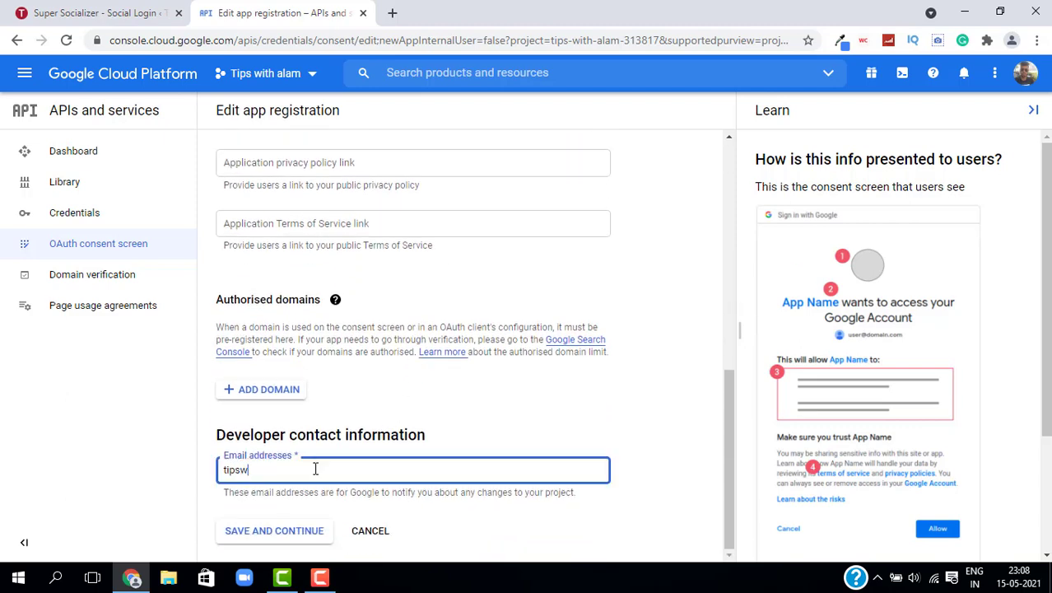
pyautogui.click(284, 532)
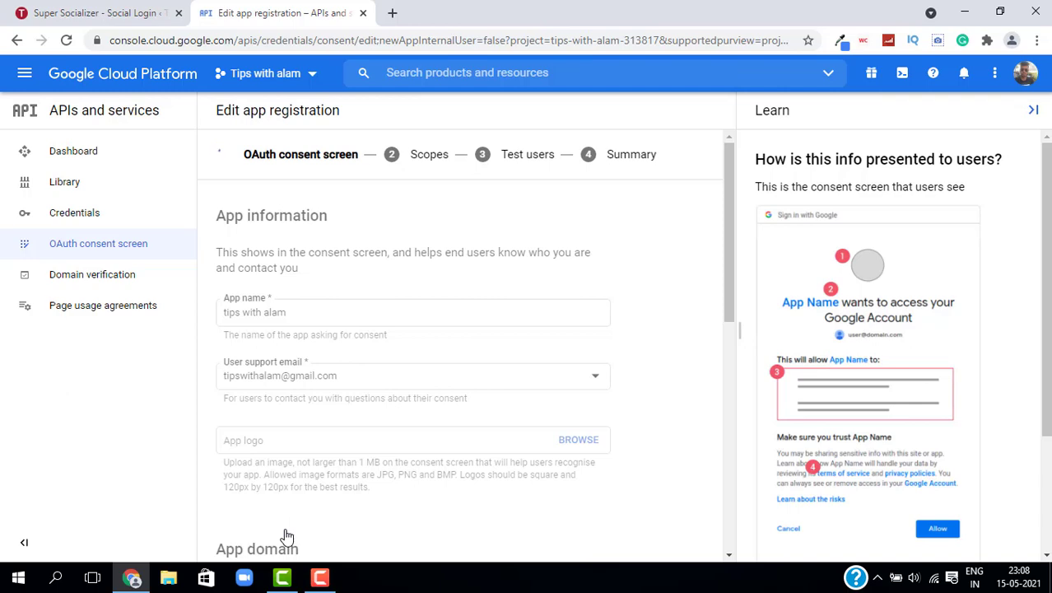
pyautogui.scroll(-3, 383, 286)
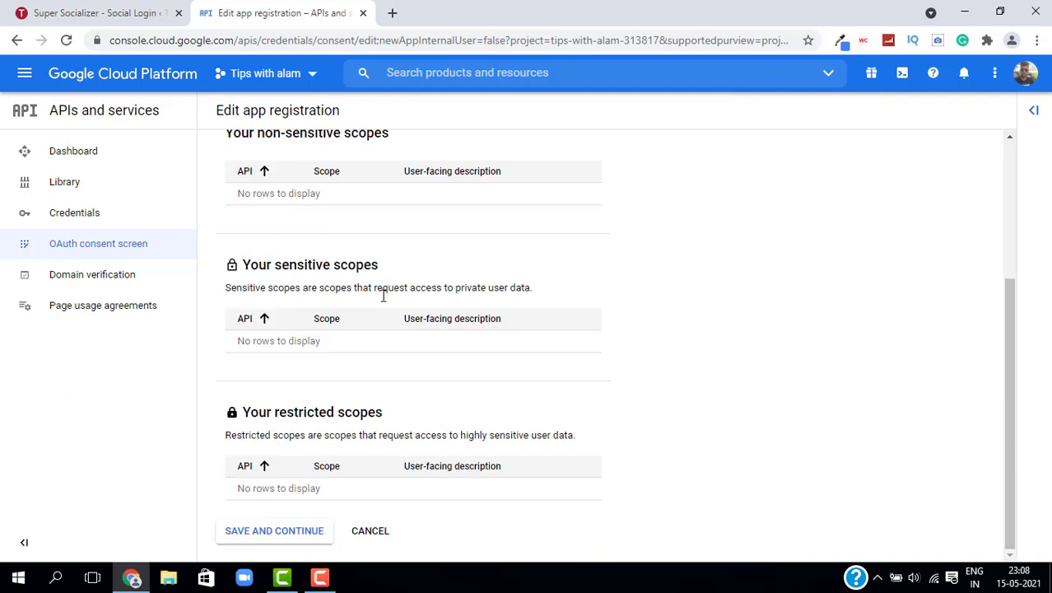
pyautogui.click(277, 540)
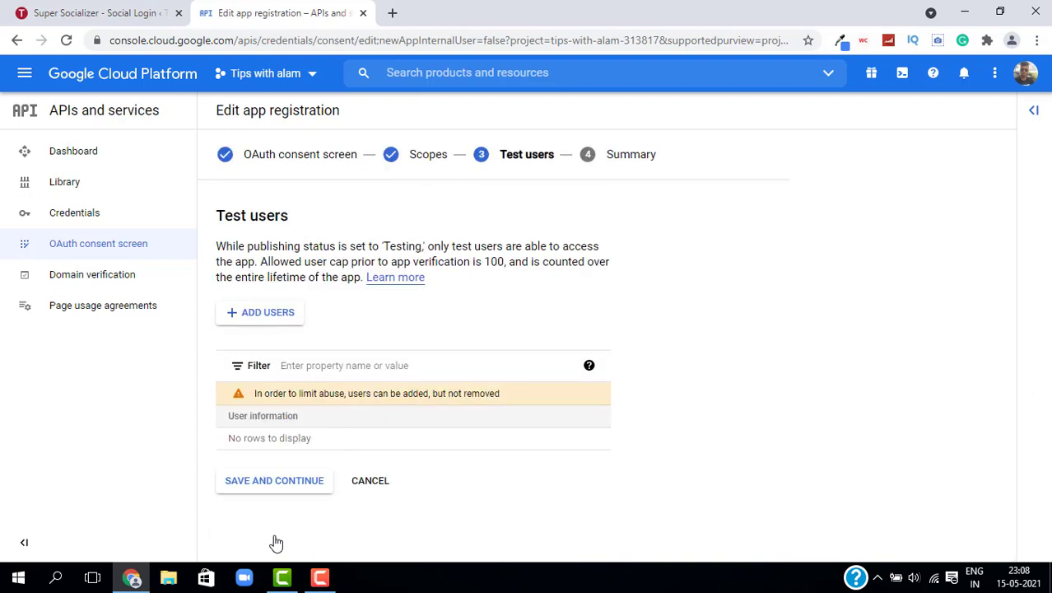
pyautogui.click(275, 478)
pyautogui.click(83, 225)
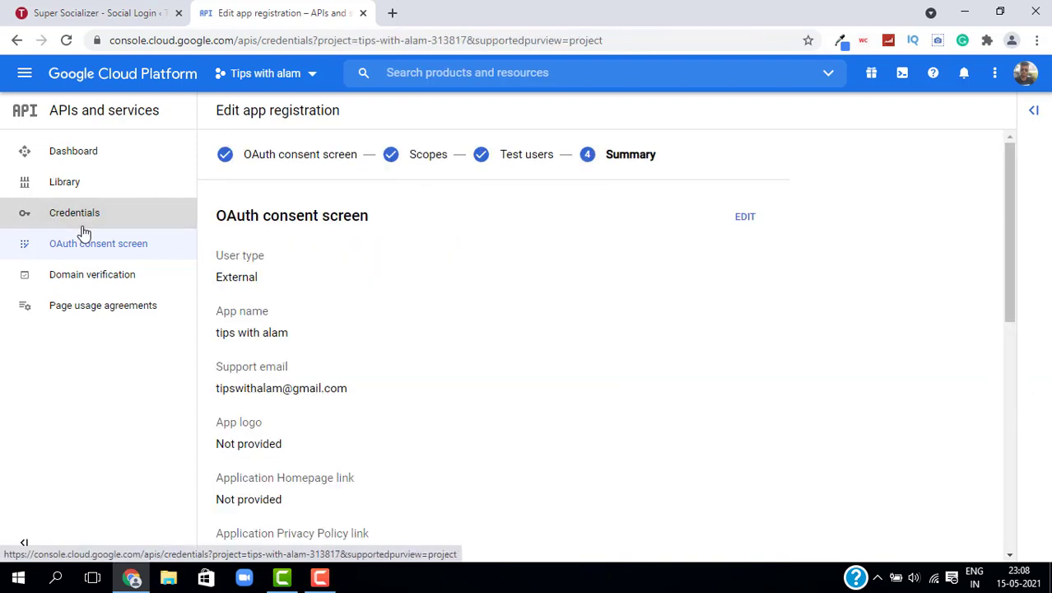
# Step: Start a Web application OAuth client ID, keeping the default name 'Web client 1'
pyautogui.click(397, 112)
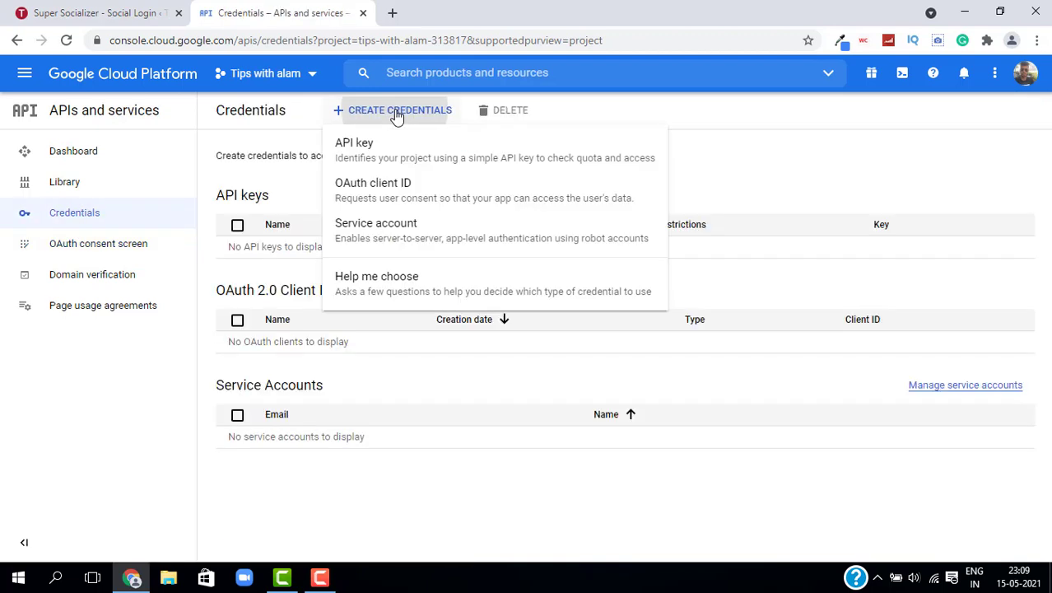
pyautogui.click(403, 193)
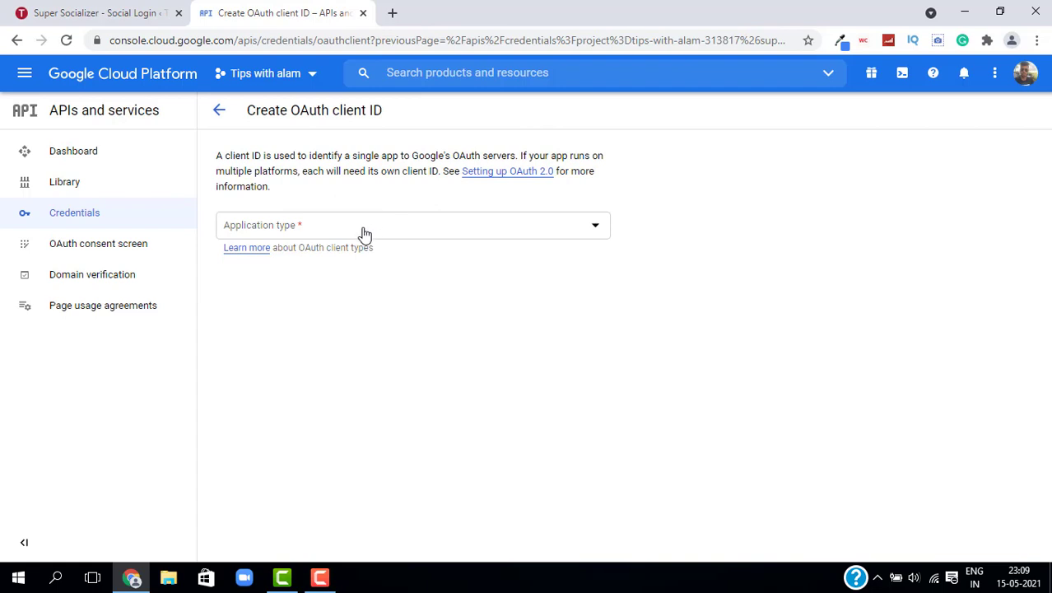
pyautogui.click(364, 231)
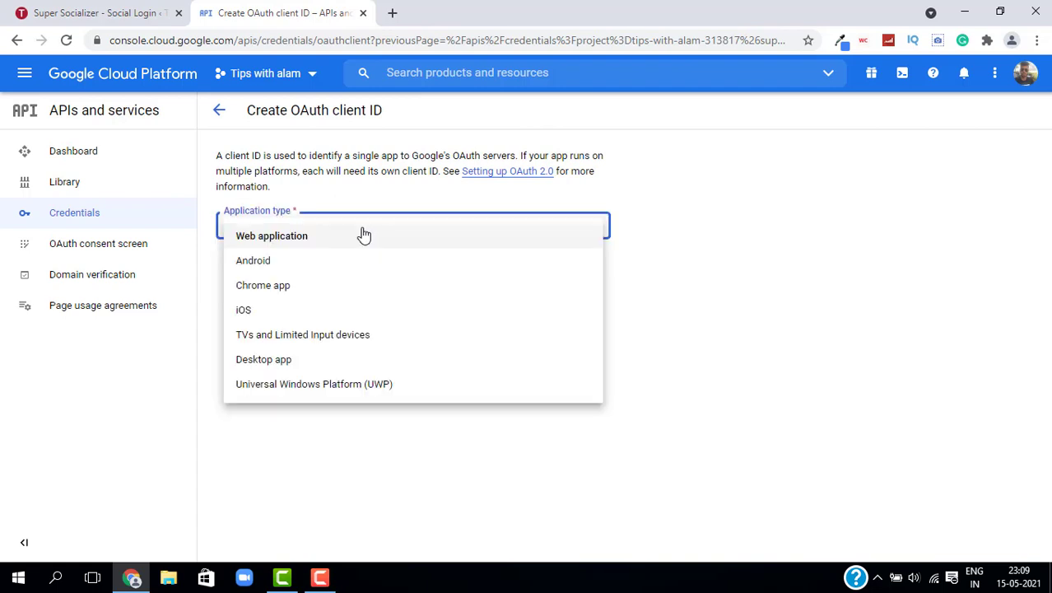
pyautogui.click(268, 247)
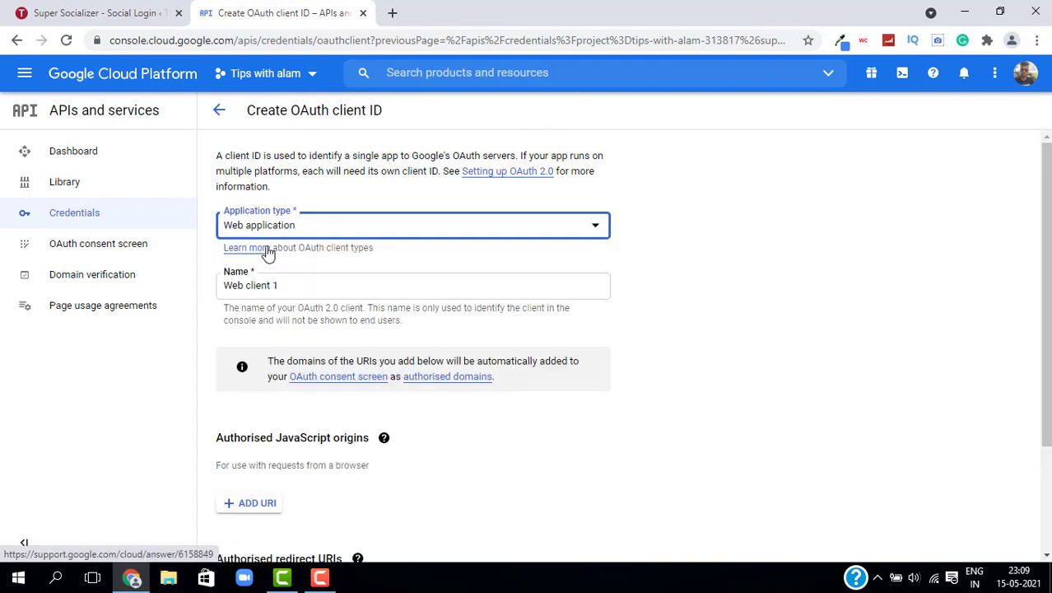
pyautogui.doubleClick(286, 285)
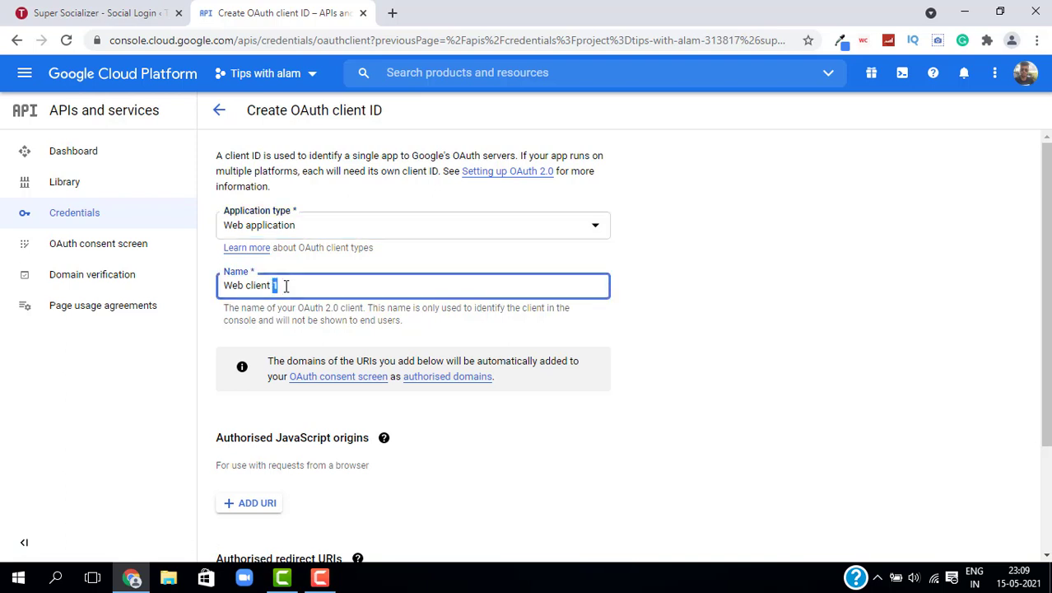
pyautogui.hotkey('ctrl', 'a')
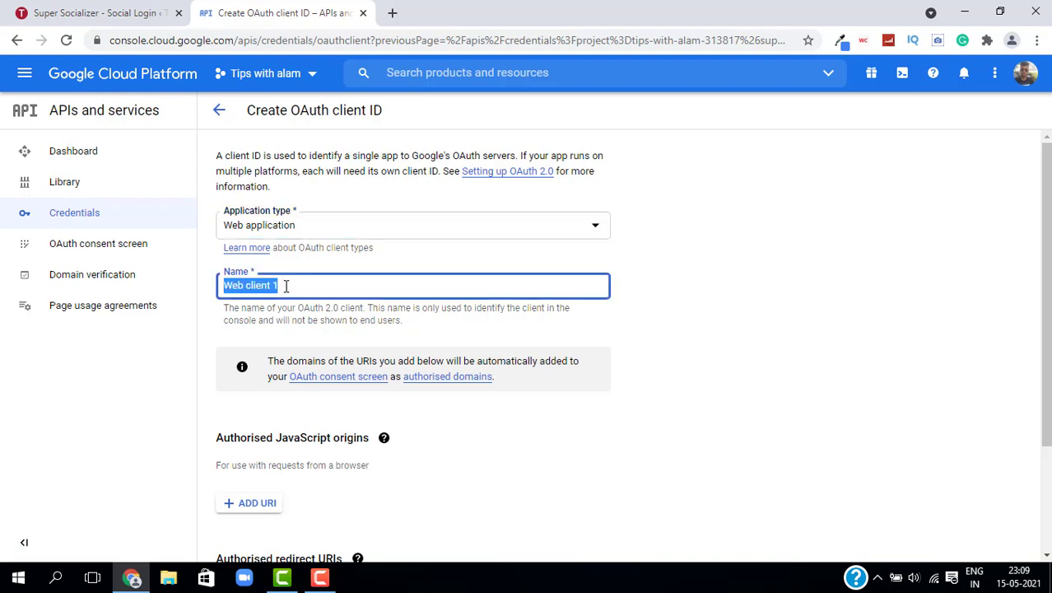
pyautogui.click(726, 322)
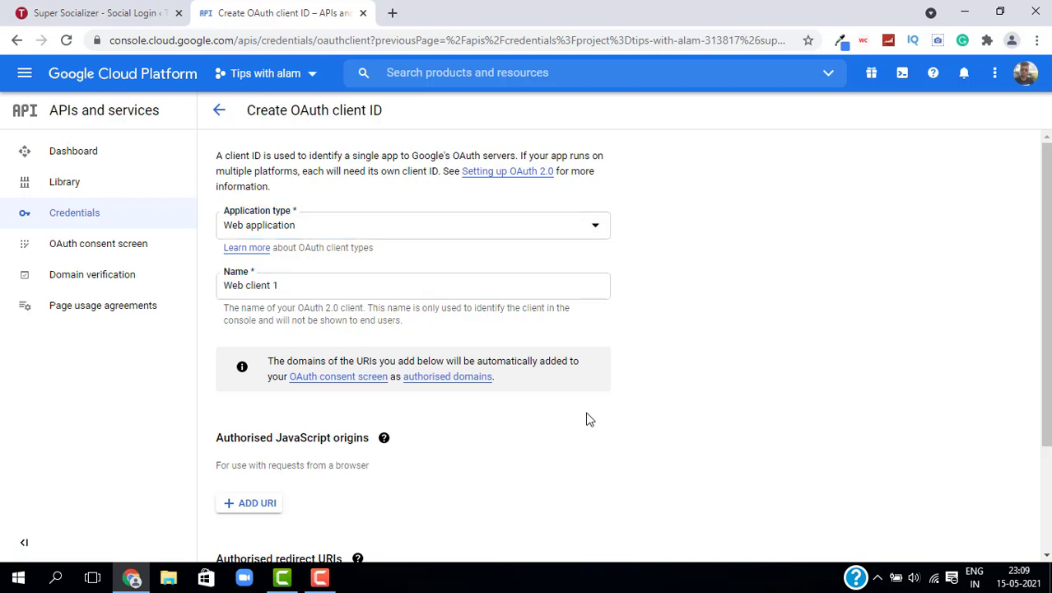
pyautogui.scroll(-2, 634, 355)
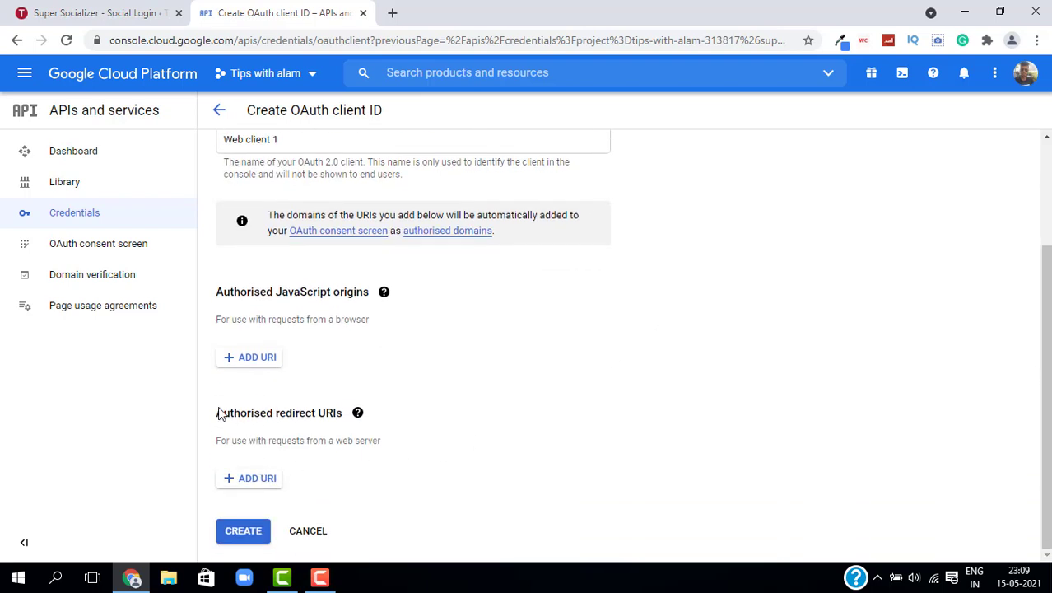
pyautogui.moveTo(358, 413)
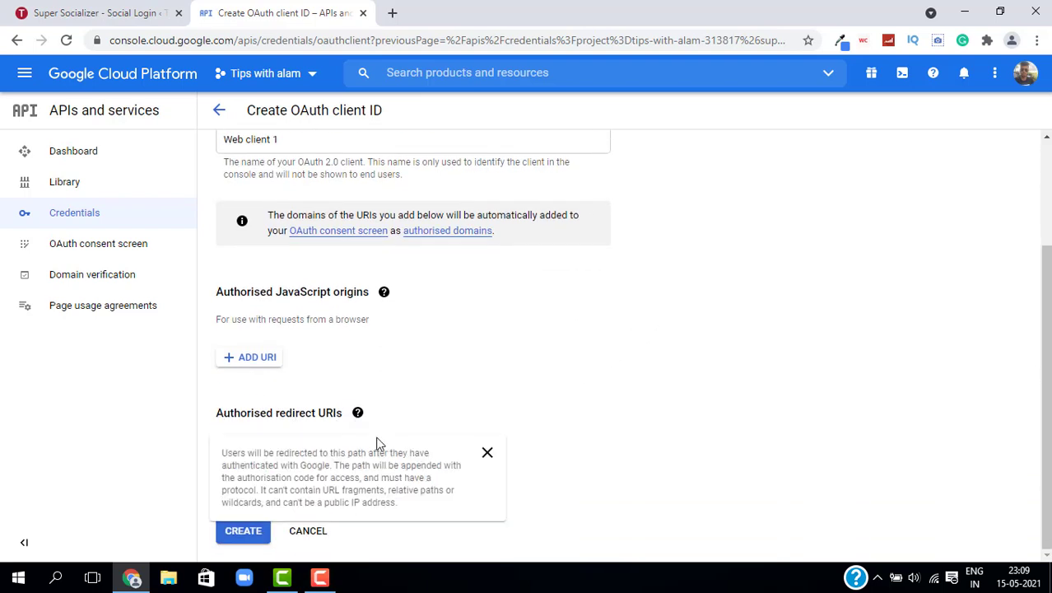
pyautogui.doubleClick(490, 455)
pyautogui.click(270, 484)
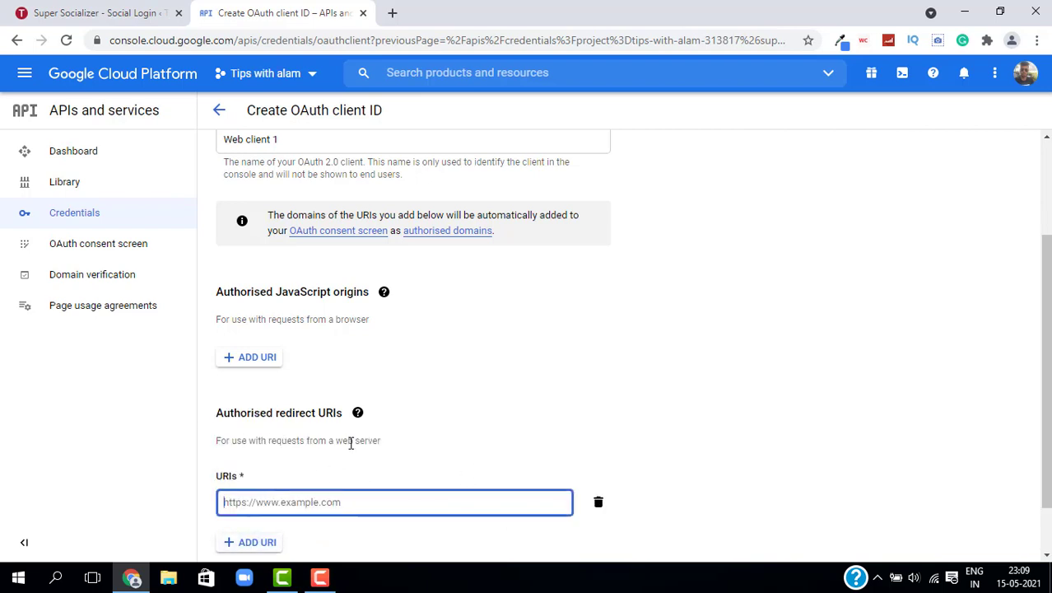
pyautogui.scroll(-1, 347, 443)
pyautogui.write('h')
pyautogui.press('BackSpace')
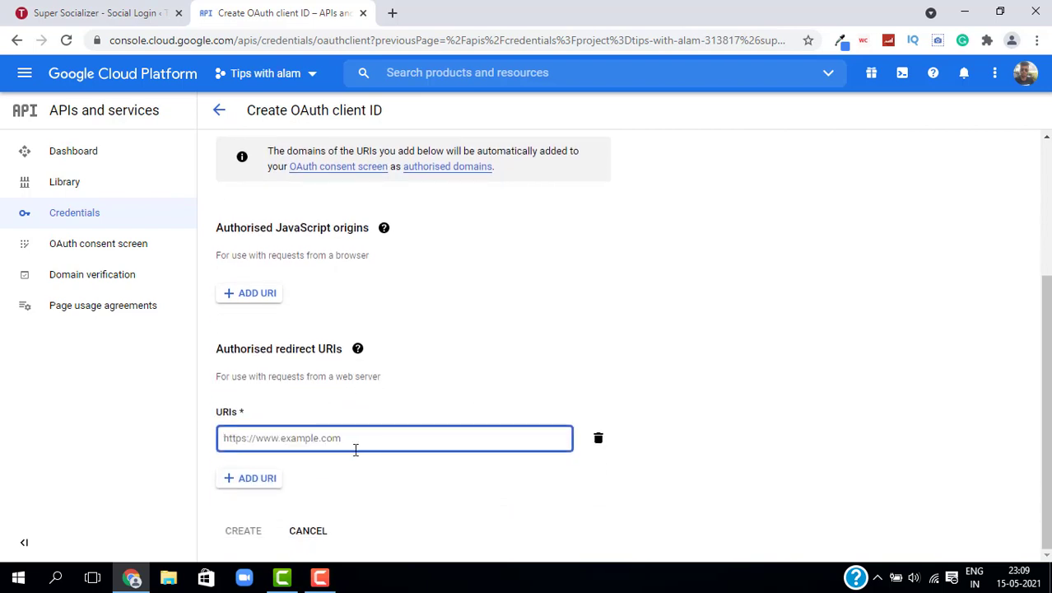
pyautogui.write('htt')
pyautogui.click(333, 469)
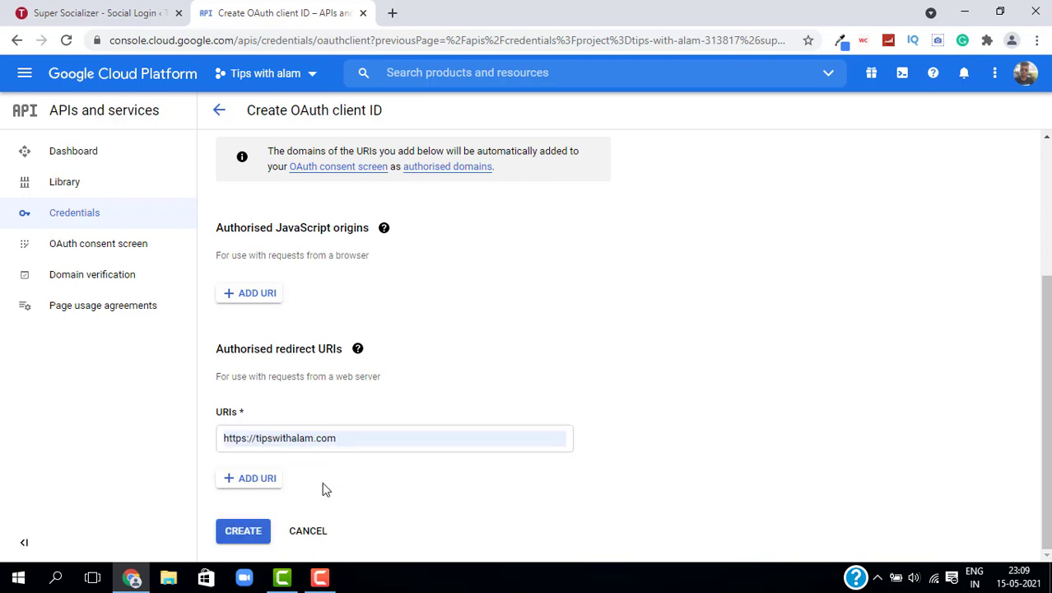
pyautogui.click(239, 537)
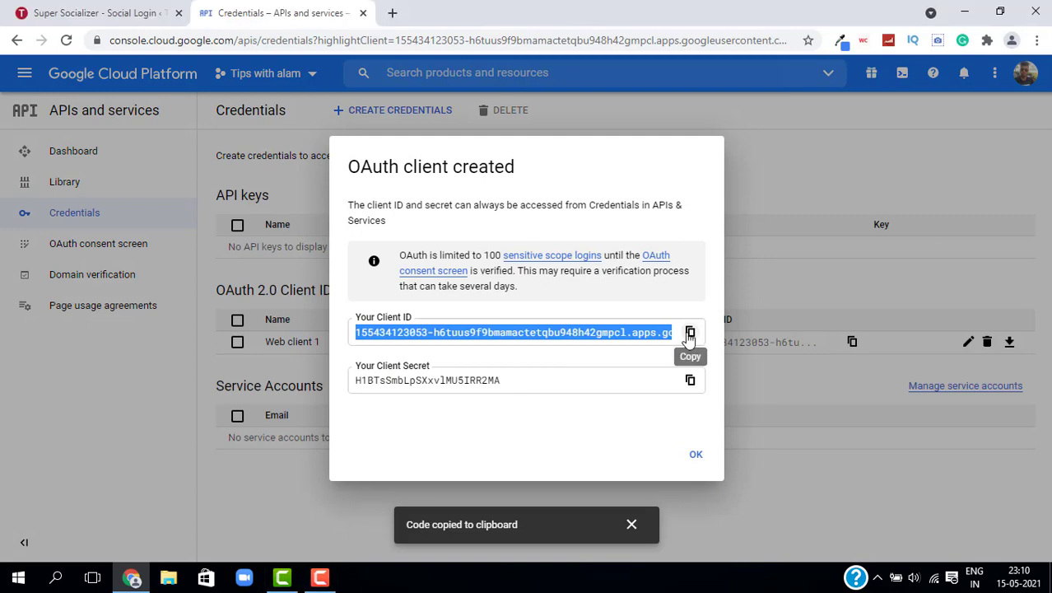
# Step: Paste the Google Client ID and Client Secret into Super Socializer's Google fields
pyautogui.click(41, 10)
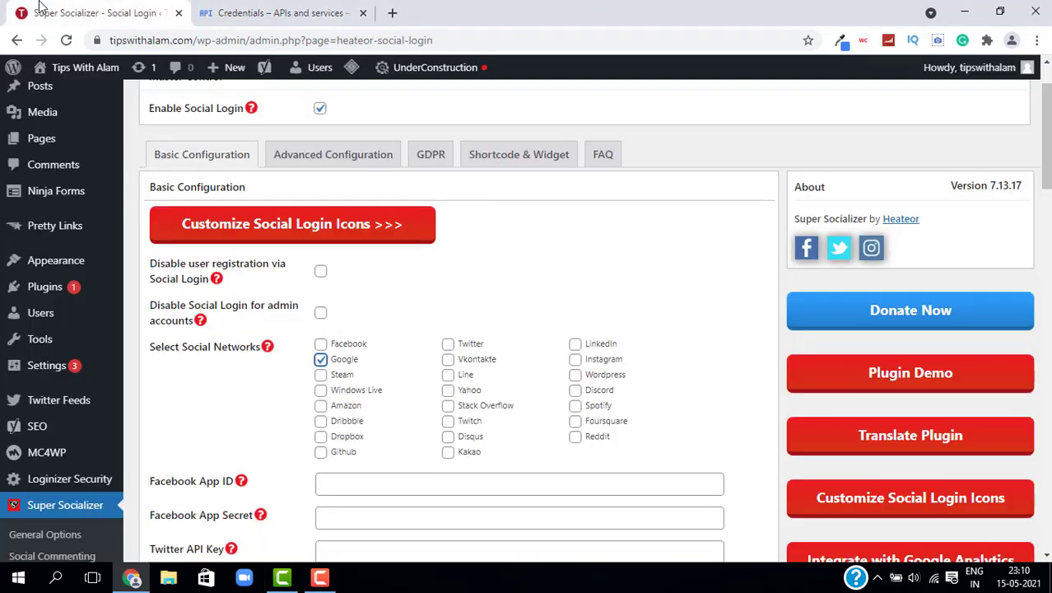
pyautogui.scroll(-3, 389, 475)
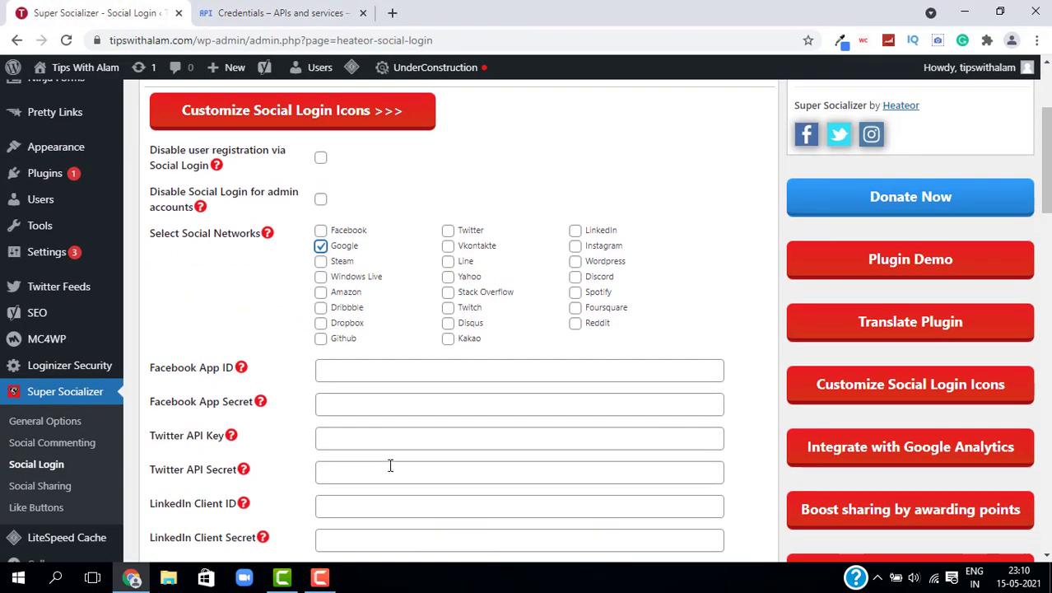
pyautogui.scroll(1, 189, 391)
pyautogui.click(362, 458)
pyautogui.hotkey('ctrl', 'v')
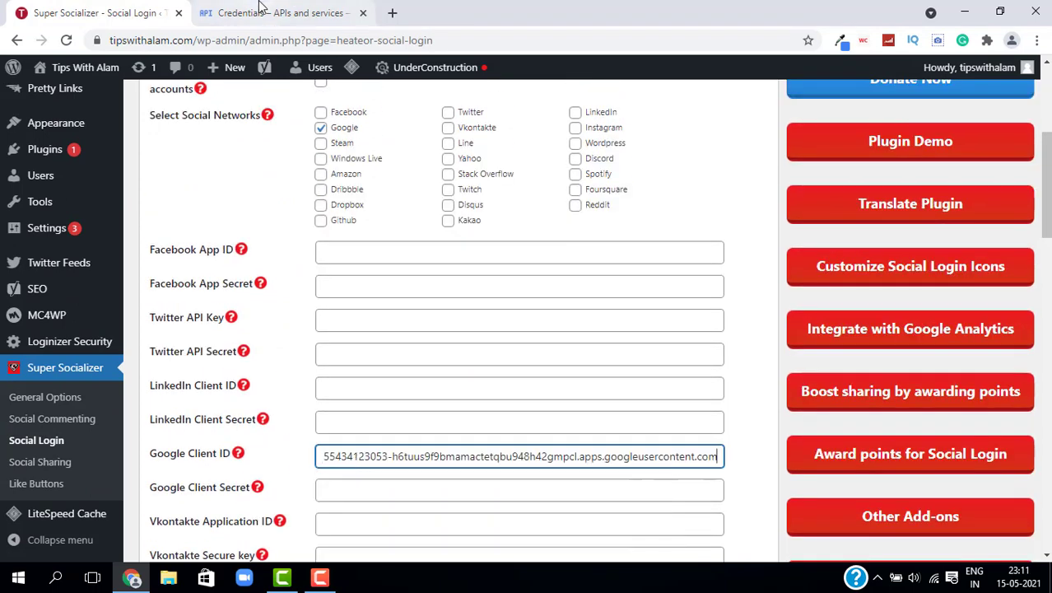
pyautogui.click(268, 12)
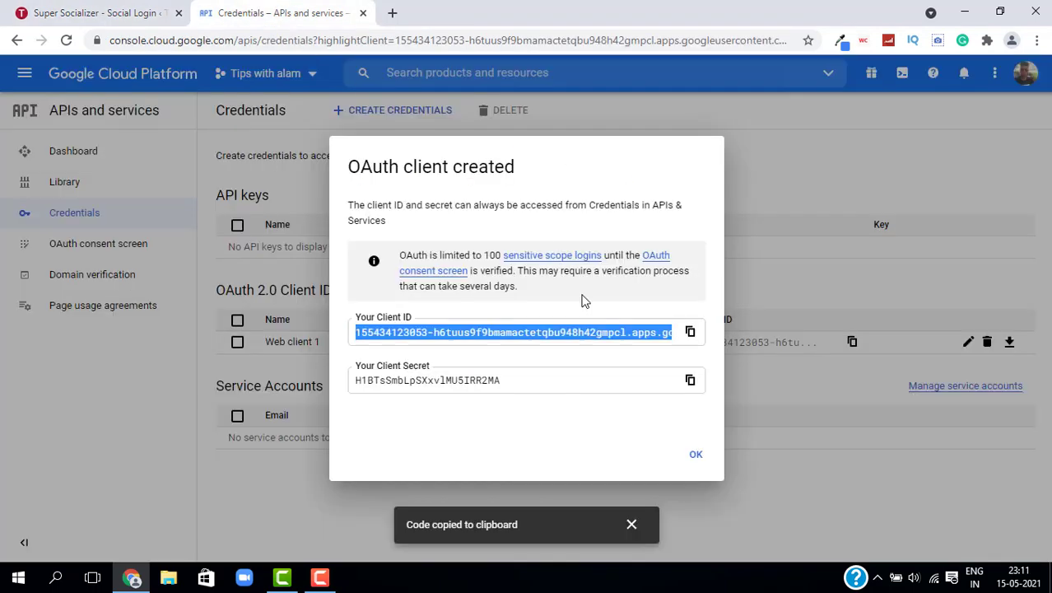
pyautogui.click(692, 381)
pyautogui.click(94, 12)
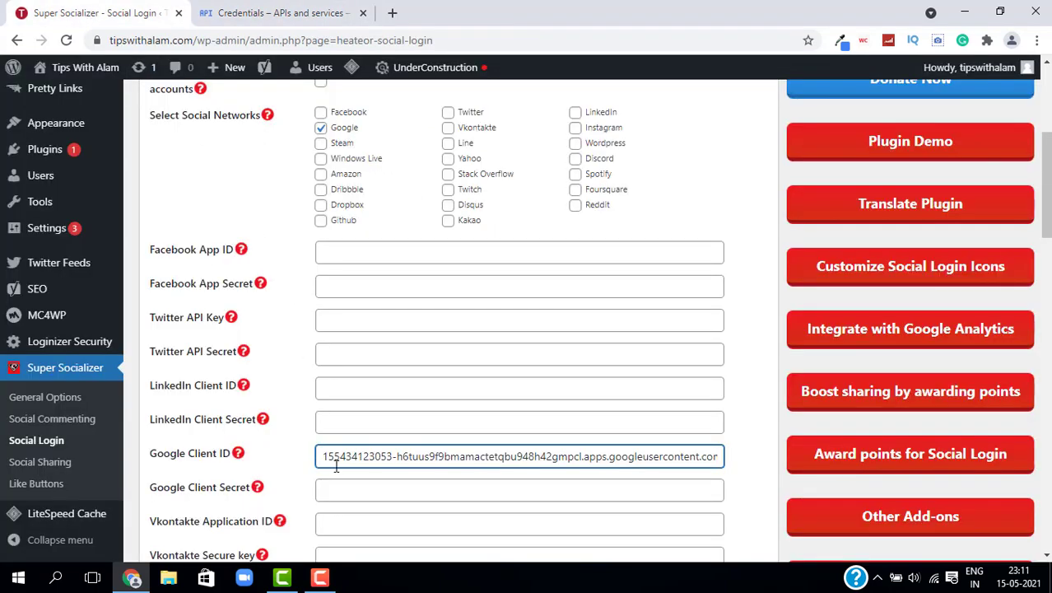
pyautogui.click(360, 489)
pyautogui.hotkey('ctrl', 'v')
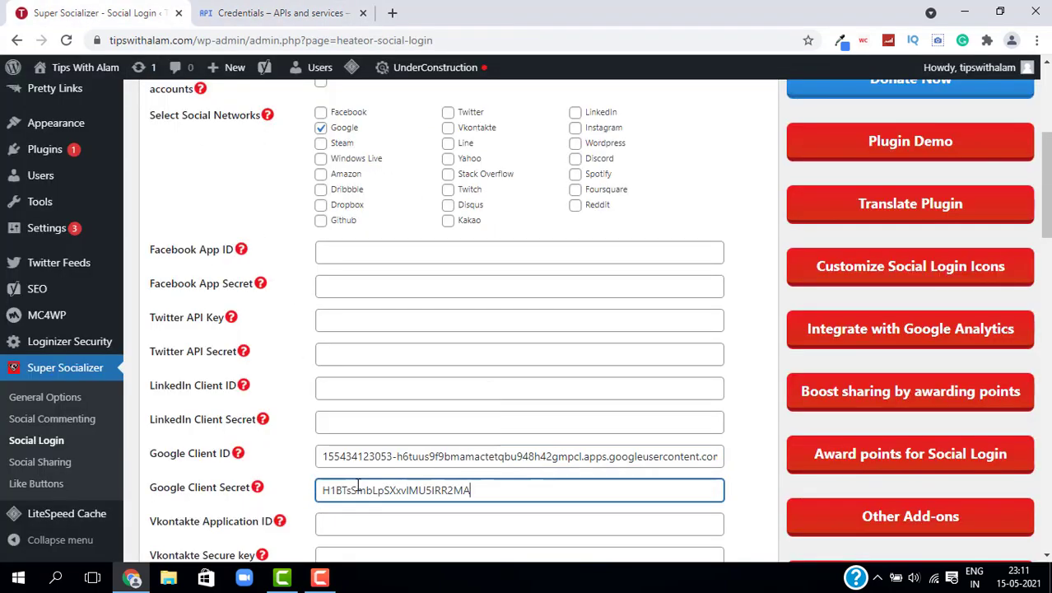
# Step: Save the Super Socializer social login settings
pyautogui.scroll(-2, 387, 308)
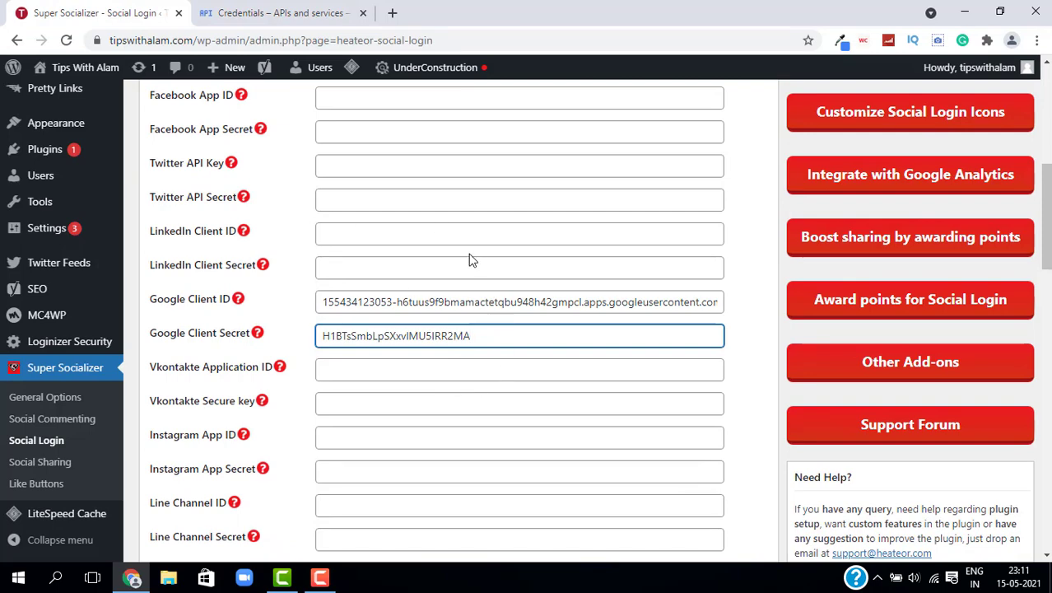
pyautogui.scroll(-10, 425, 223)
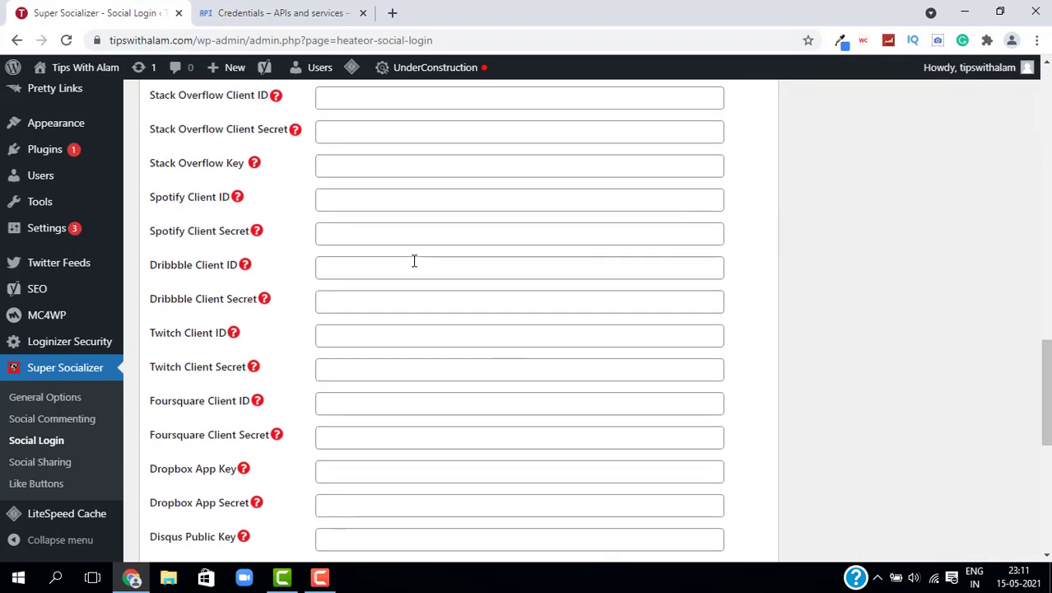
pyautogui.scroll(-6, 414, 261)
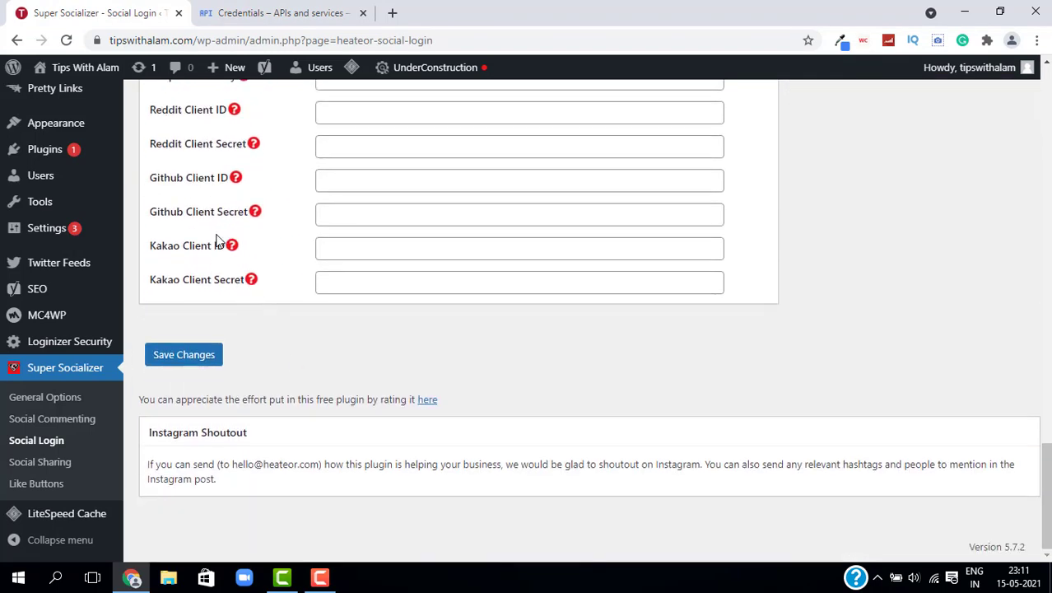
pyautogui.click(177, 360)
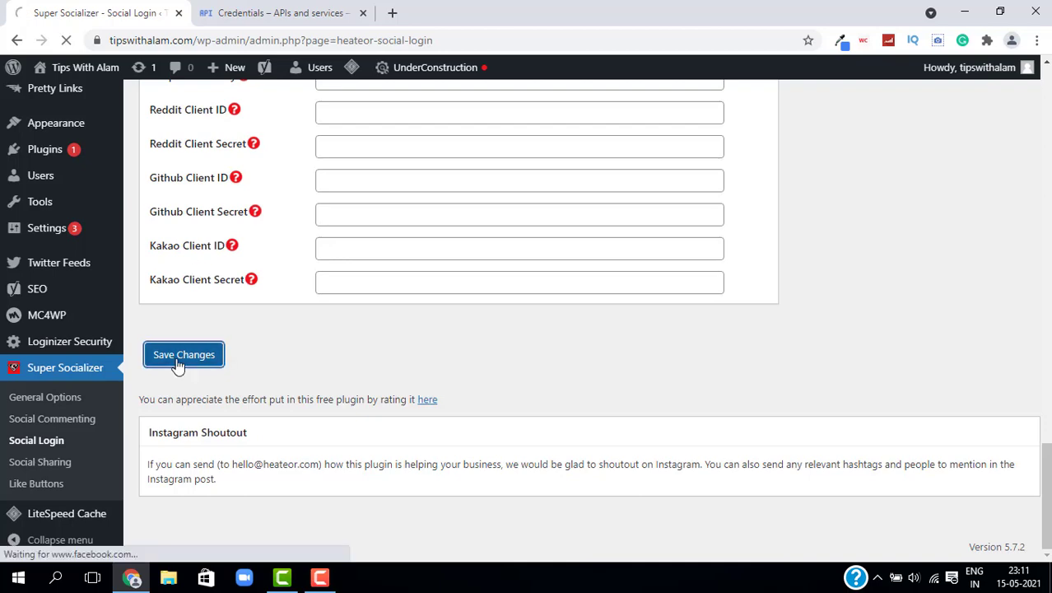
# Step: Dismiss the OAuth client created dialog in the Cloud tab and tick Facebook as a login network
pyautogui.hotkey('ctrl', 'Tab')
pyautogui.click(696, 455)
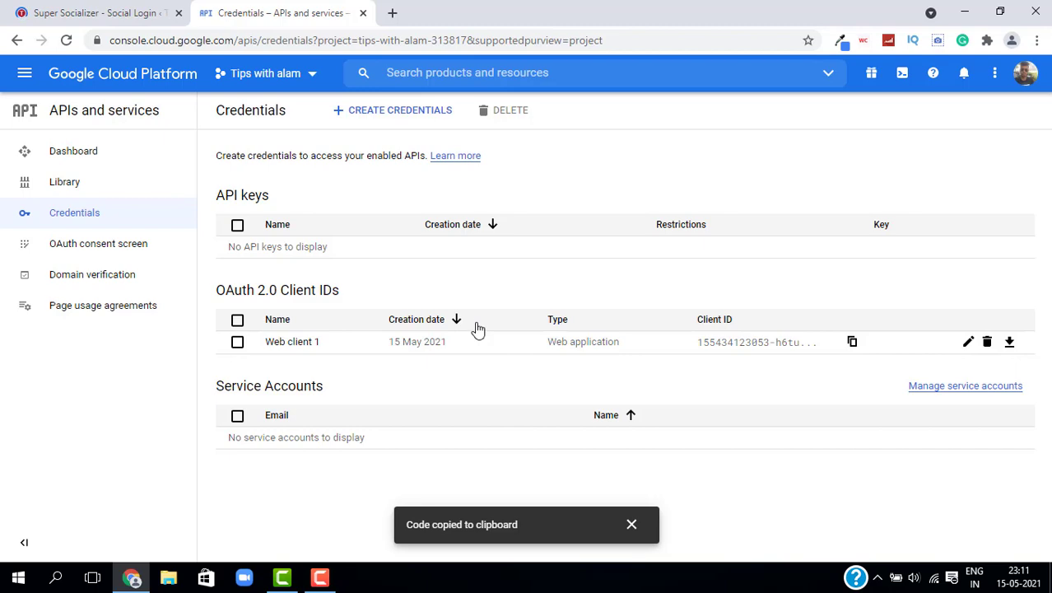
pyautogui.click(108, 15)
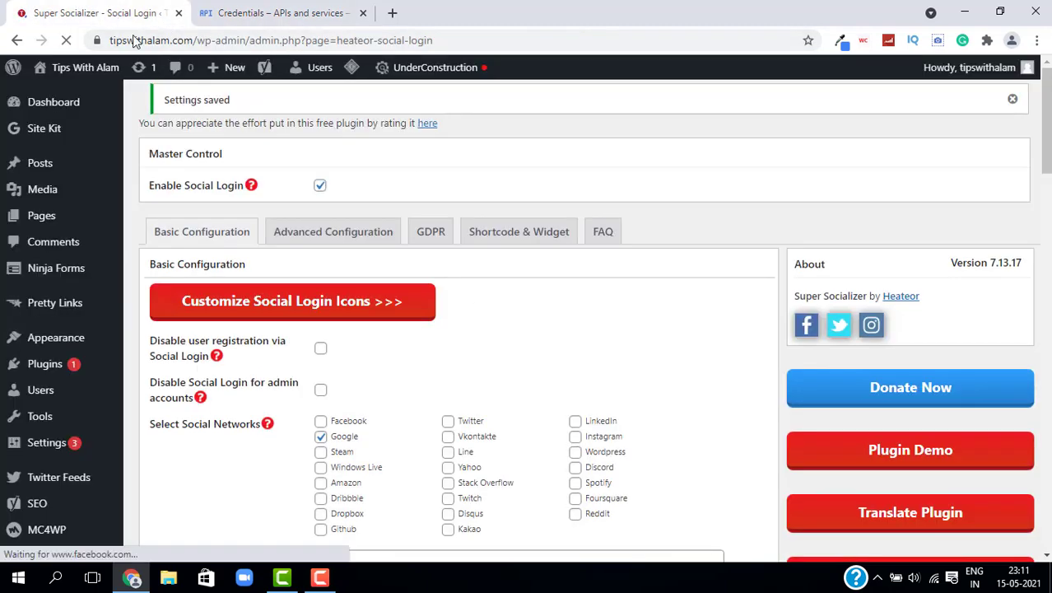
pyautogui.scroll(-2, 441, 370)
pyautogui.click(321, 269)
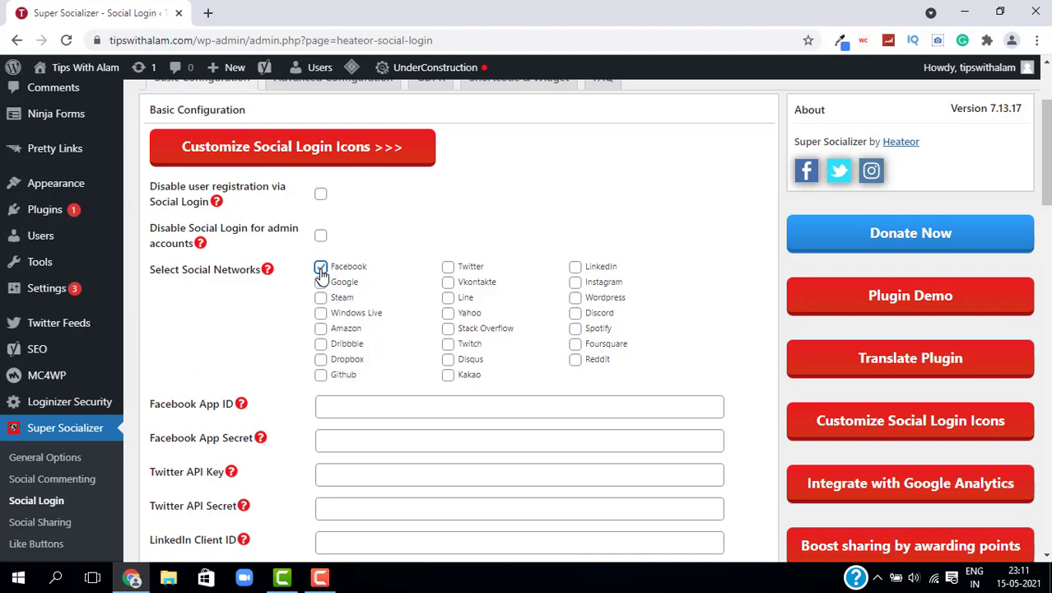
pyautogui.click(320, 281)
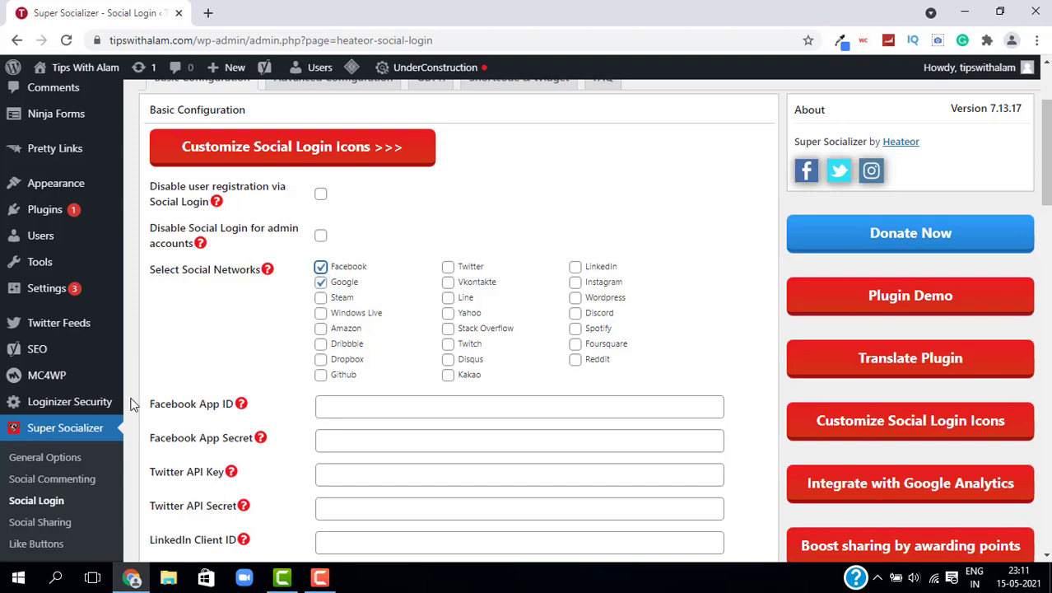
# Step: In a new tab, search 'facebook for developers' and open the Facebook for Developers site
pyautogui.click(209, 15)
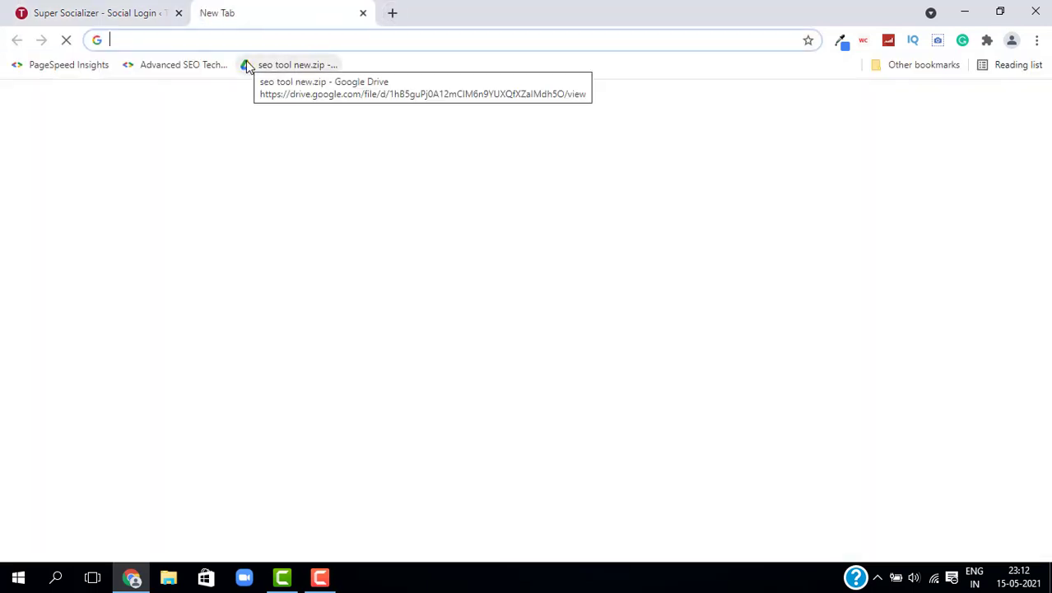
pyautogui.write('fac')
pyautogui.press('Return')
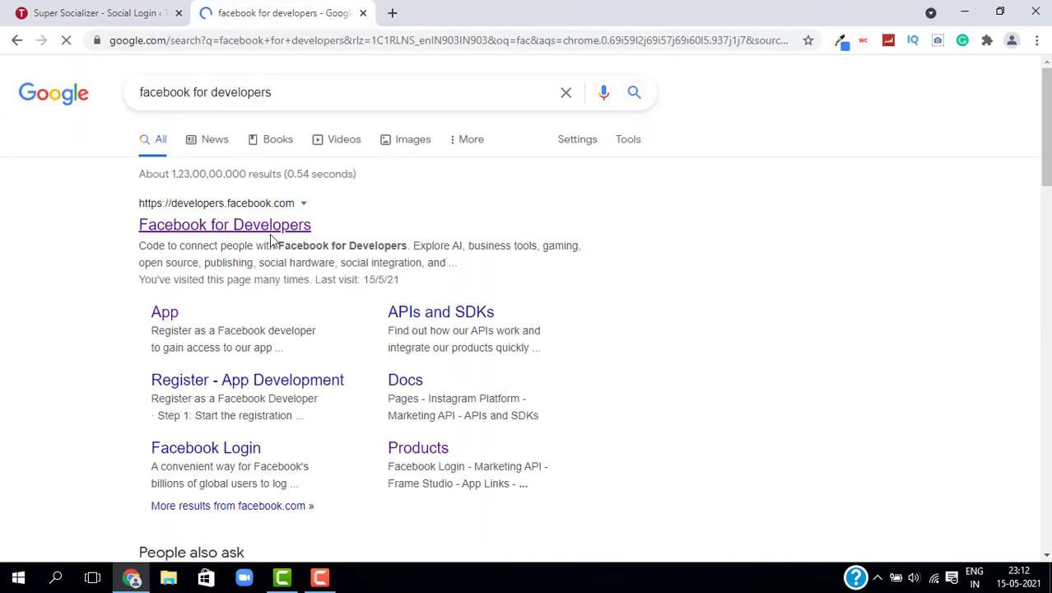
pyautogui.click(267, 236)
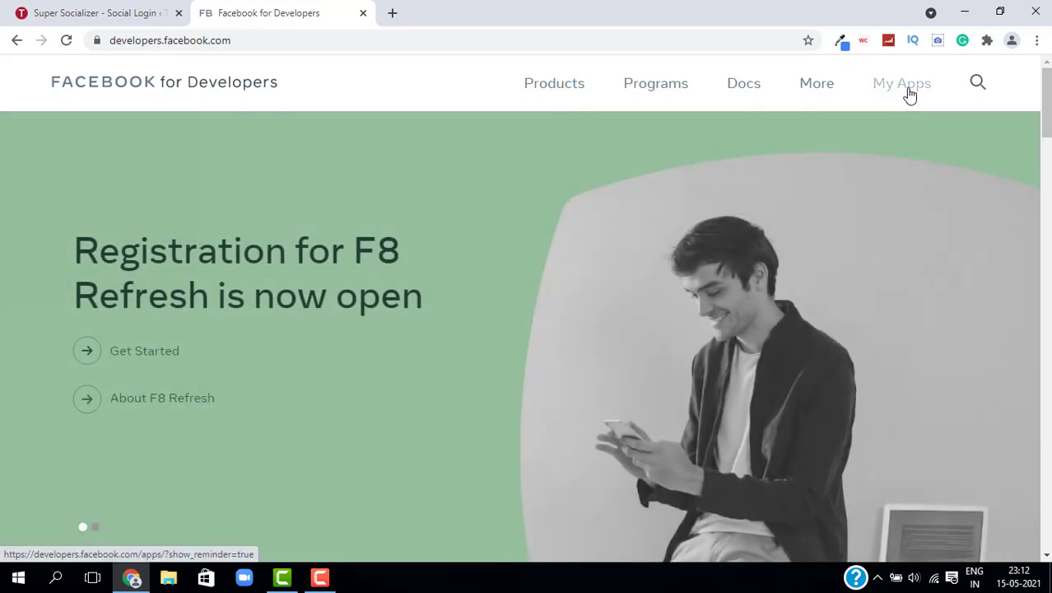
# Step: From My Apps, start a new app of the Consumer type
pyautogui.click(909, 94)
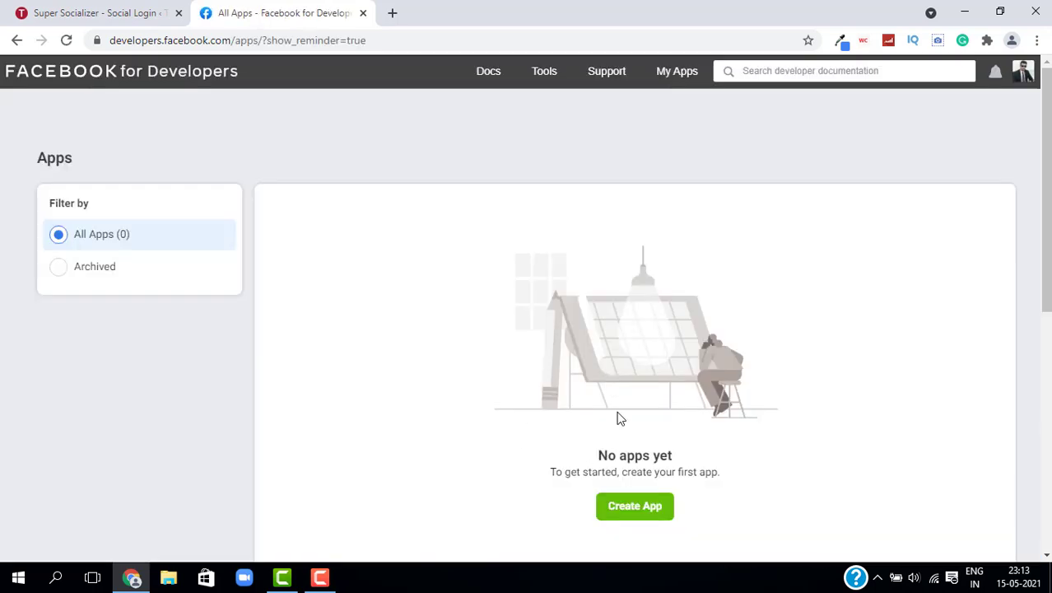
pyautogui.click(634, 506)
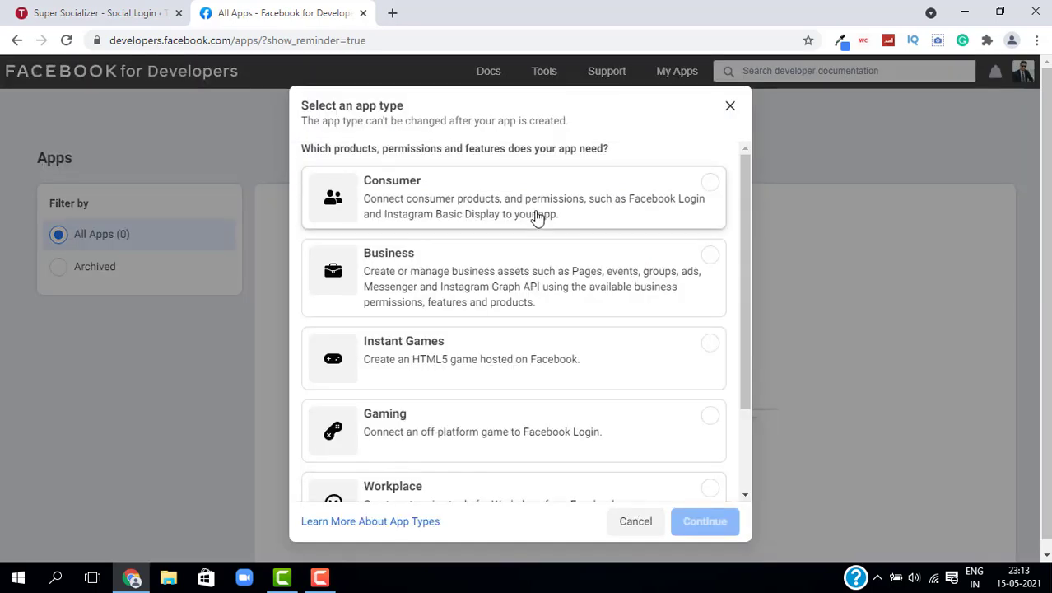
pyautogui.click(710, 186)
pyautogui.click(706, 528)
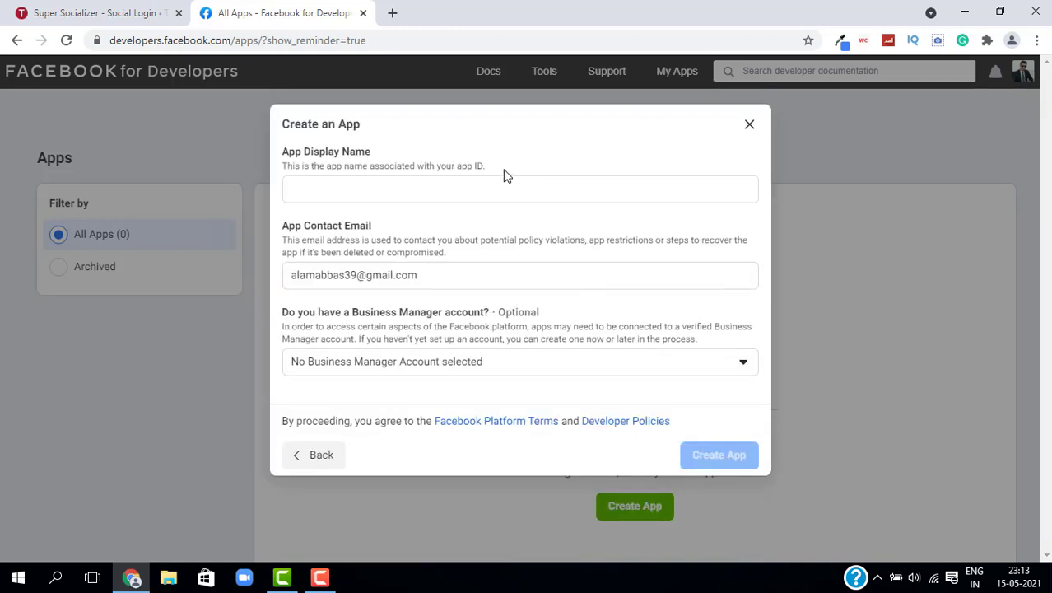
# Step: Name the app 'Tips with alam', create it, and pass the security check
pyautogui.click(509, 190)
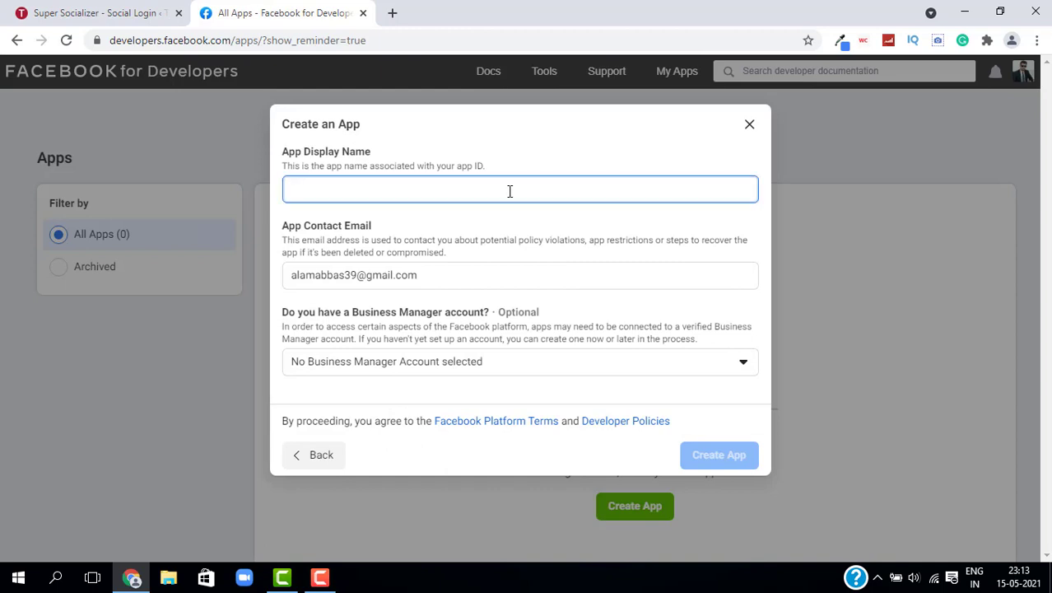
pyautogui.write('Tips with alam')
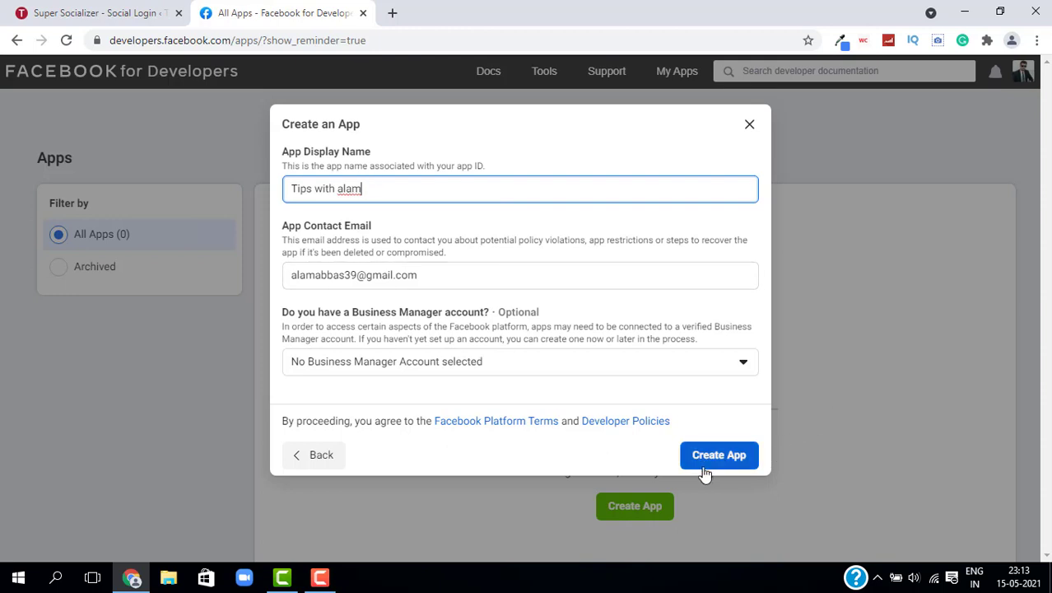
pyautogui.click(732, 463)
pyautogui.click(706, 469)
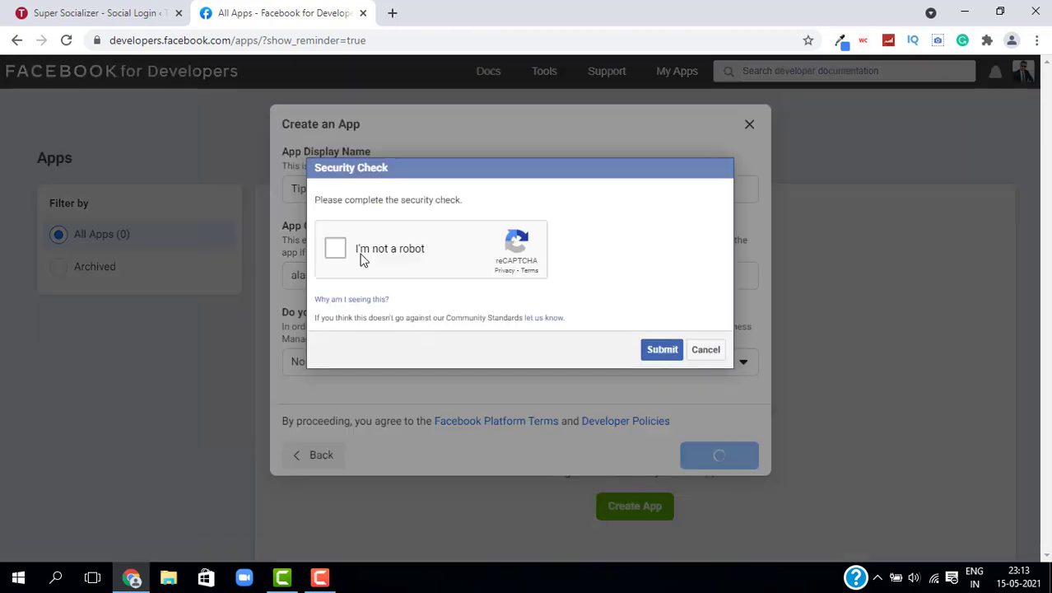
pyautogui.click(336, 250)
pyautogui.click(663, 351)
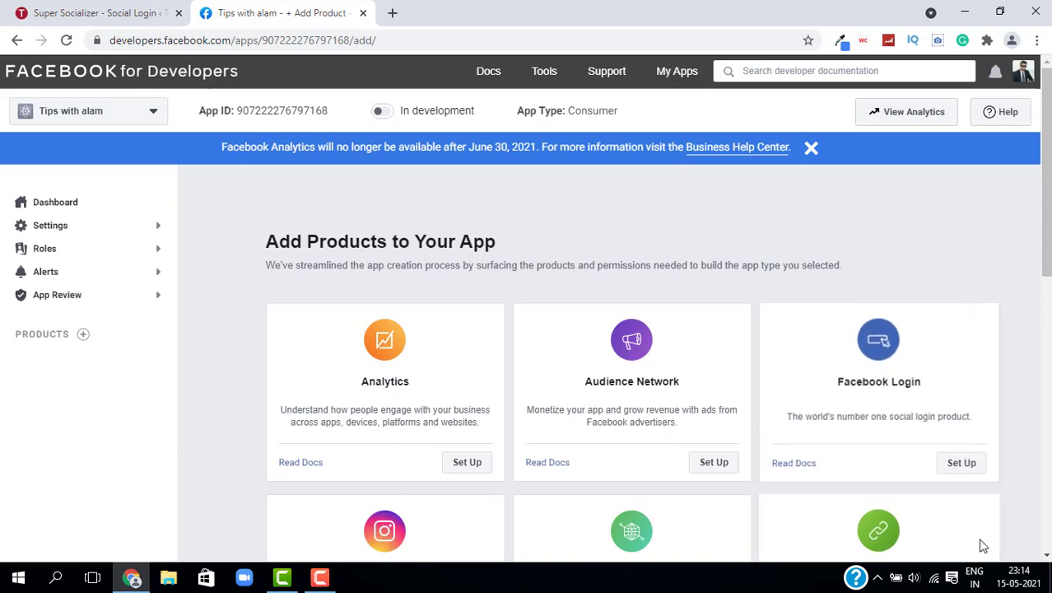
pyautogui.click(964, 466)
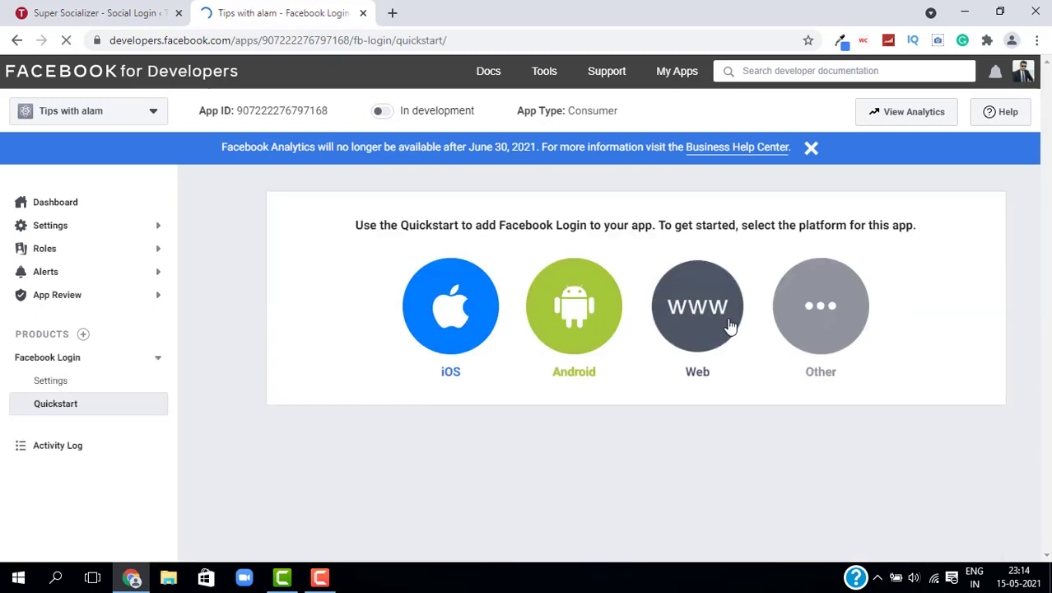
pyautogui.click(729, 326)
pyautogui.click(445, 379)
pyautogui.click(438, 411)
pyautogui.click(913, 445)
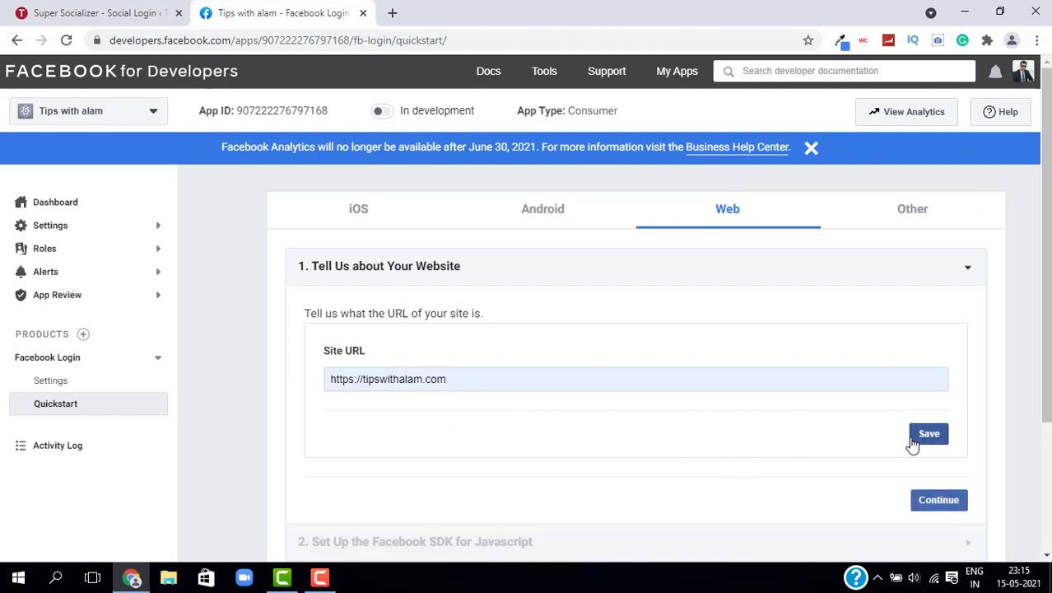
# Step: Advance through the SDK, Check Login Status and login button steps to Next Steps
pyautogui.click(932, 500)
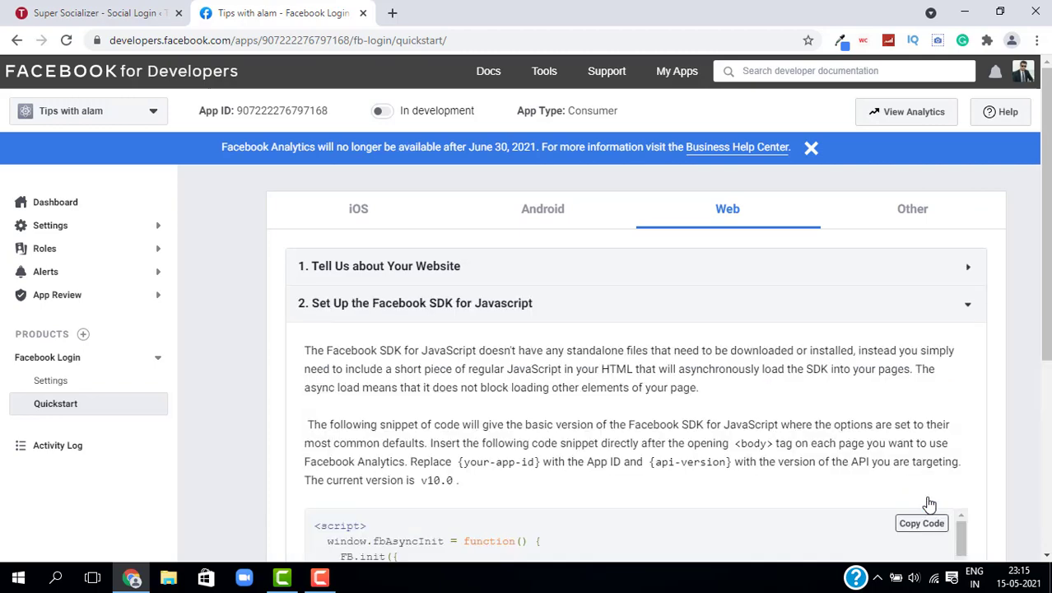
pyautogui.scroll(-3, 930, 426)
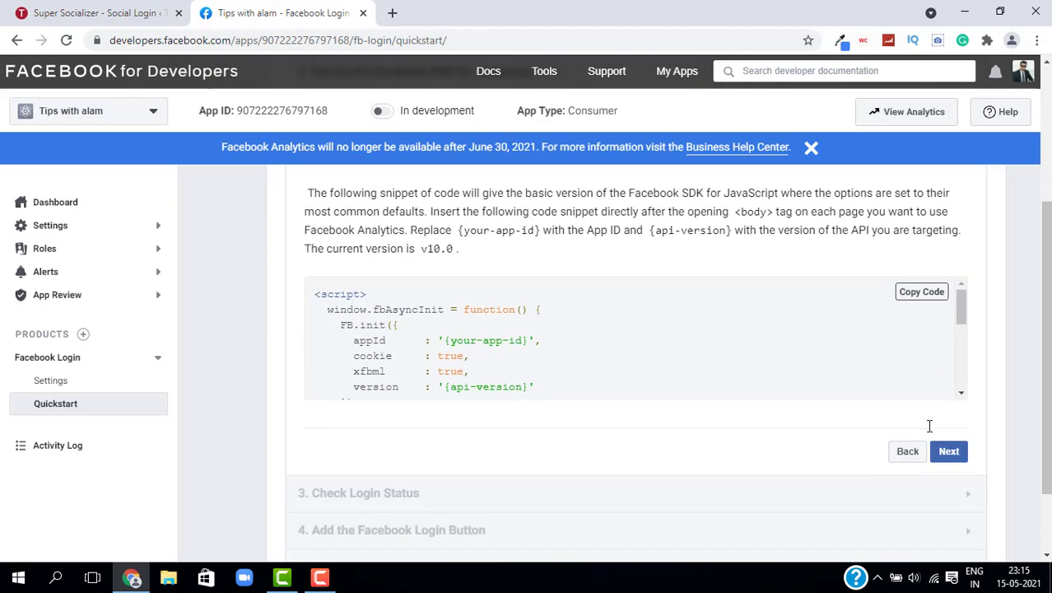
pyautogui.click(949, 452)
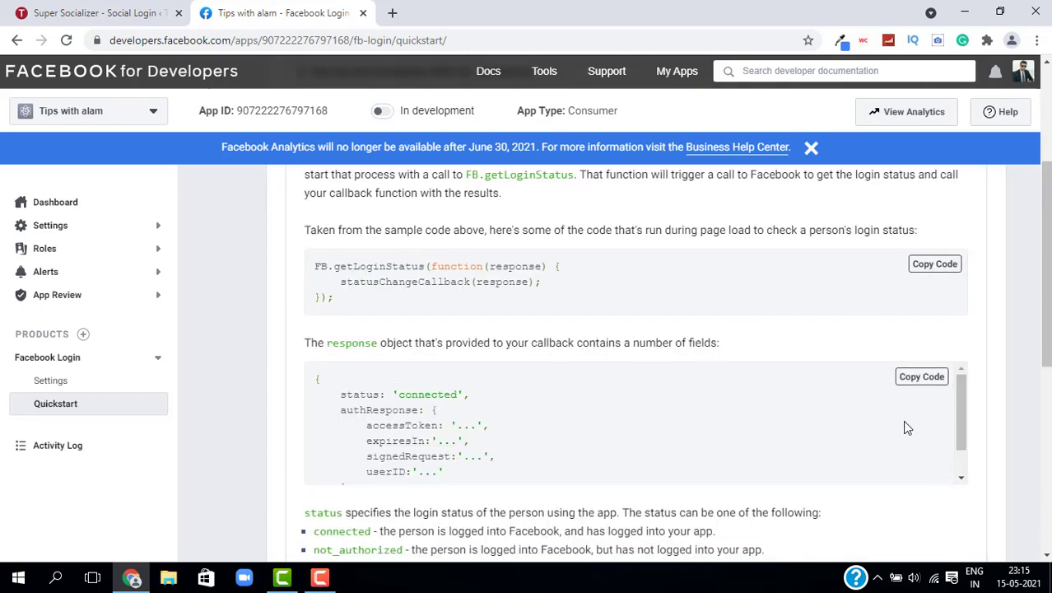
pyautogui.scroll(-5, 906, 423)
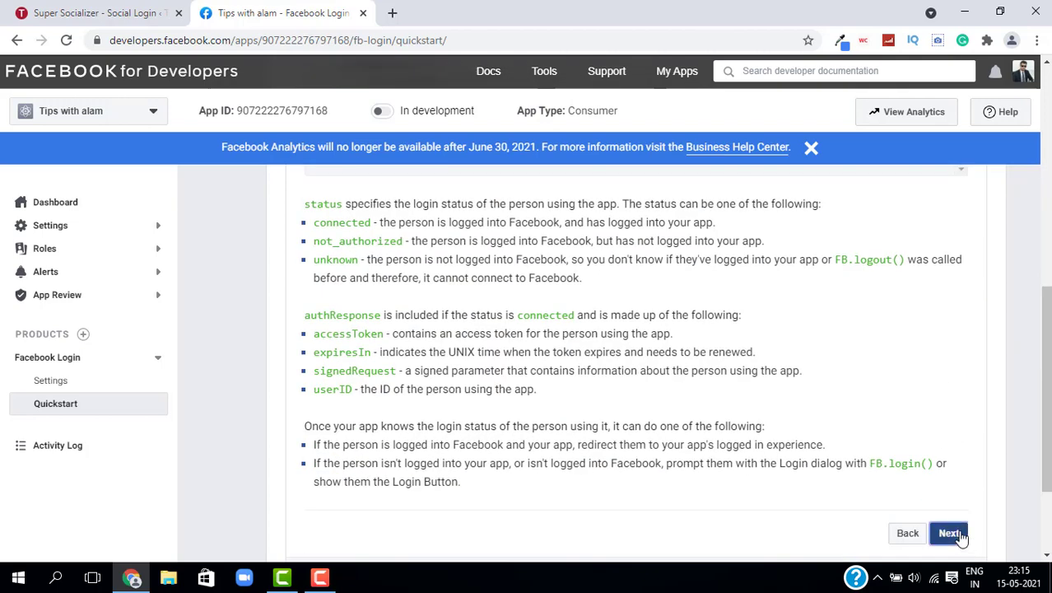
pyautogui.click(951, 534)
pyautogui.click(948, 433)
pyautogui.scroll(-3, 972, 487)
pyautogui.scroll(7, 115, 249)
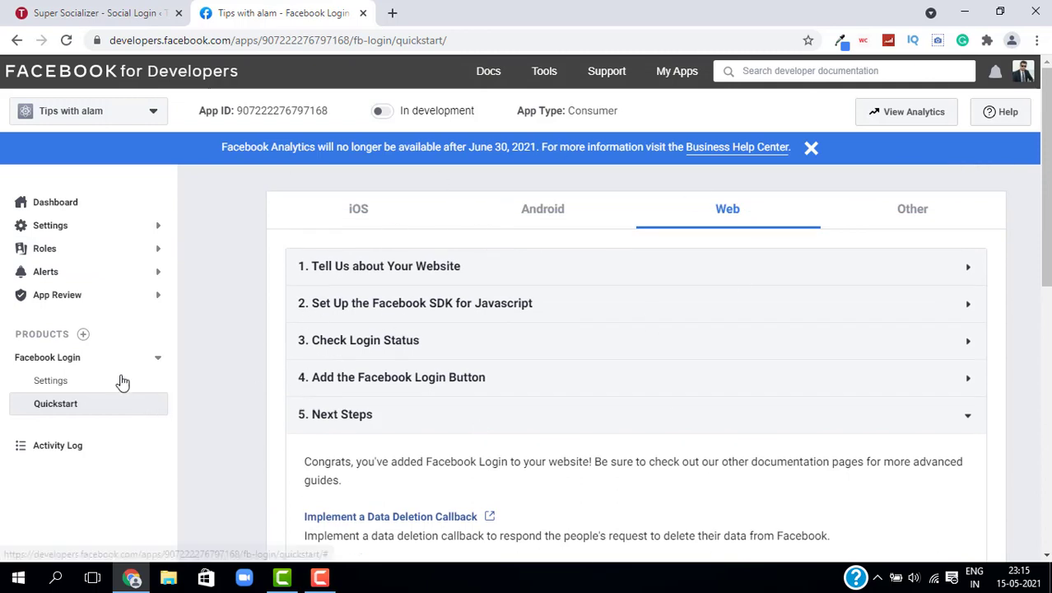
pyautogui.click(49, 226)
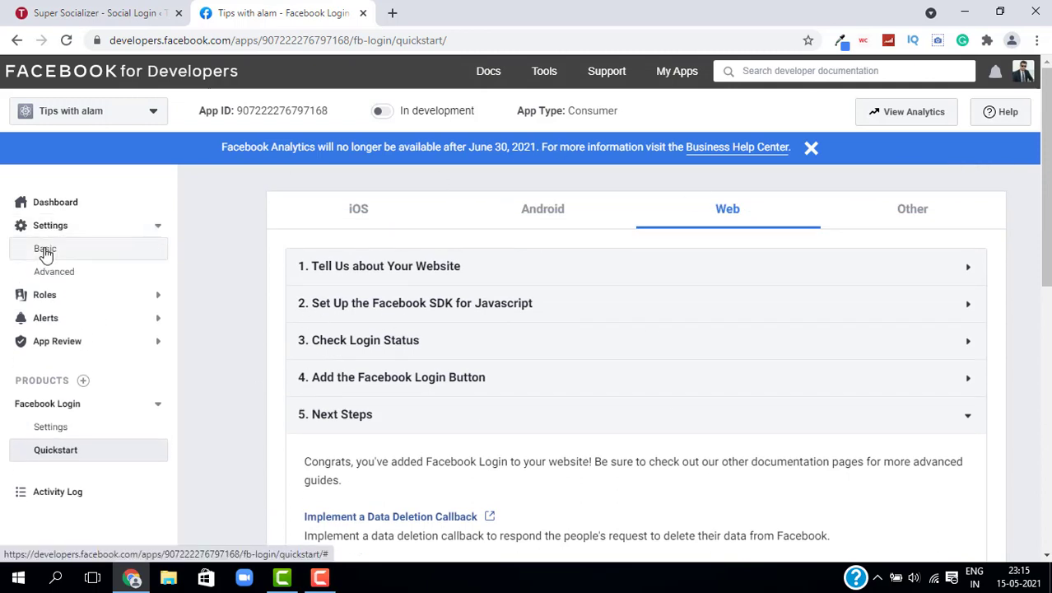
pyautogui.click(45, 250)
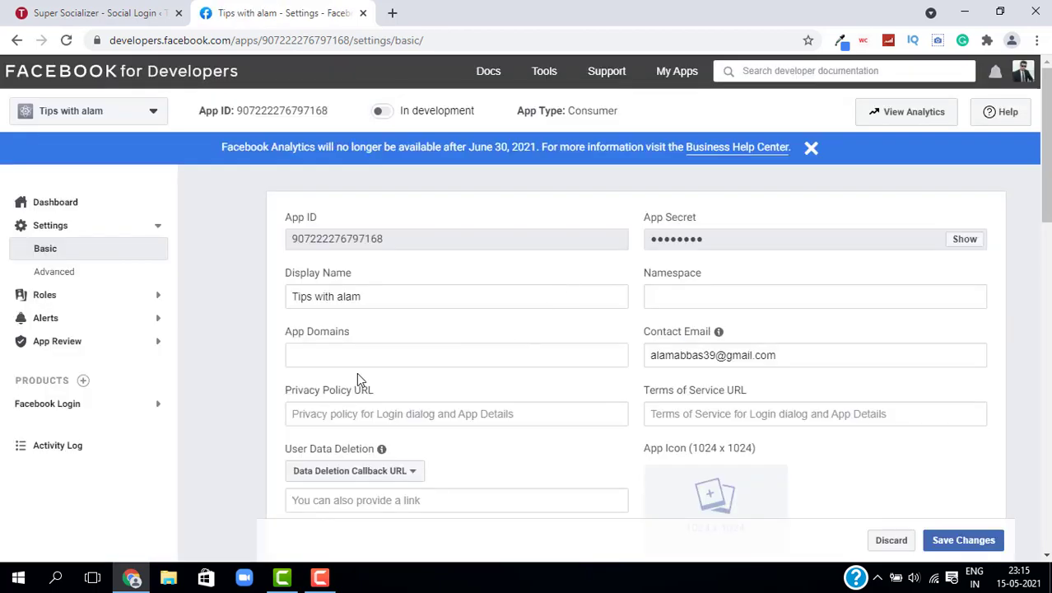
pyautogui.write('https')
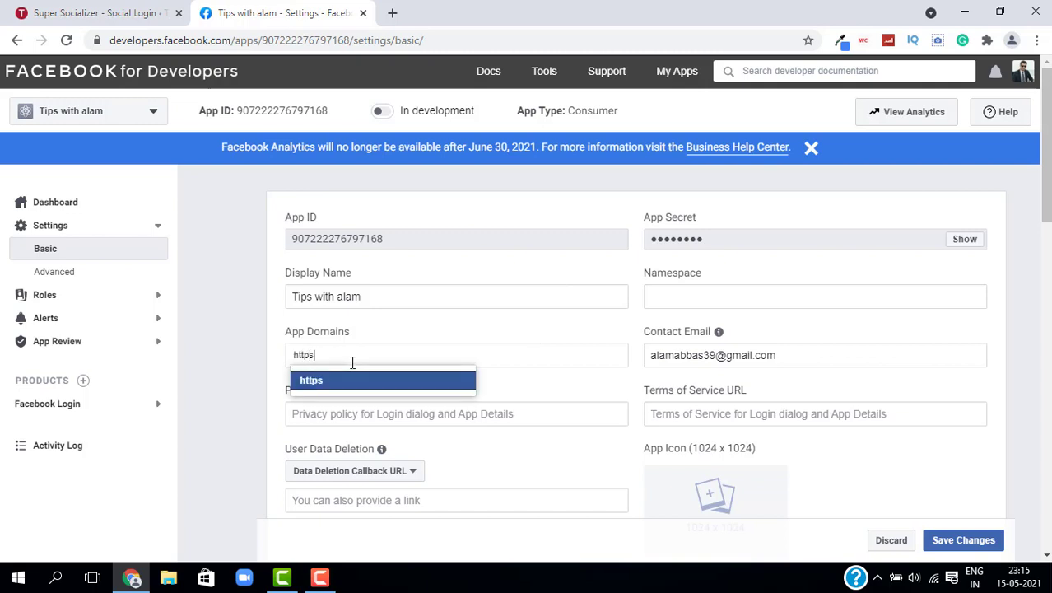
pyautogui.write('://tipswithalam.com')
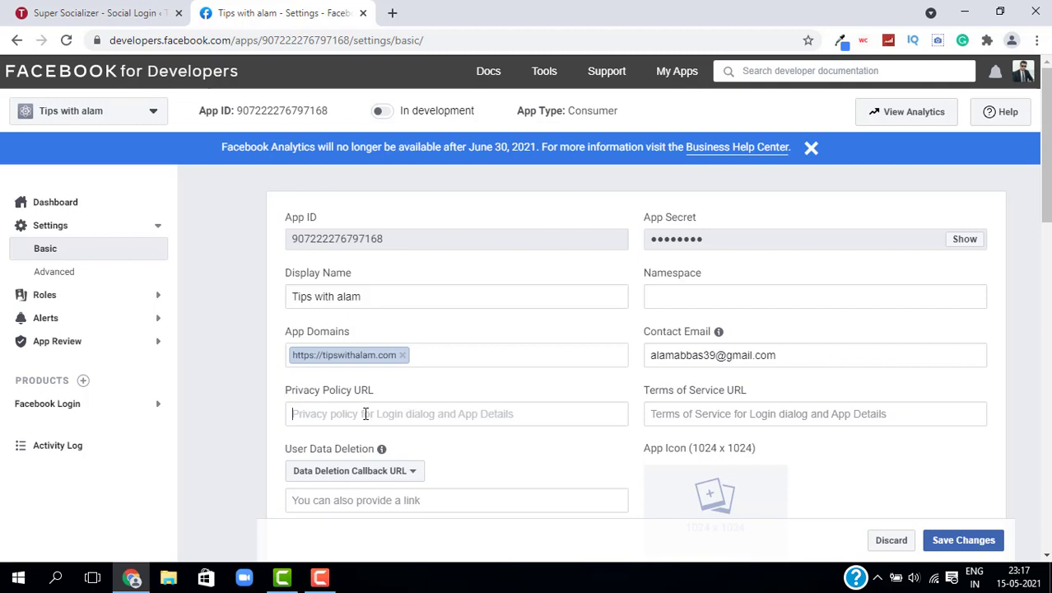
# Step: Fill in the Privacy Policy URL and the Terms of Service URL
pyautogui.tripleClick(346, 395)
pyautogui.click(351, 414)
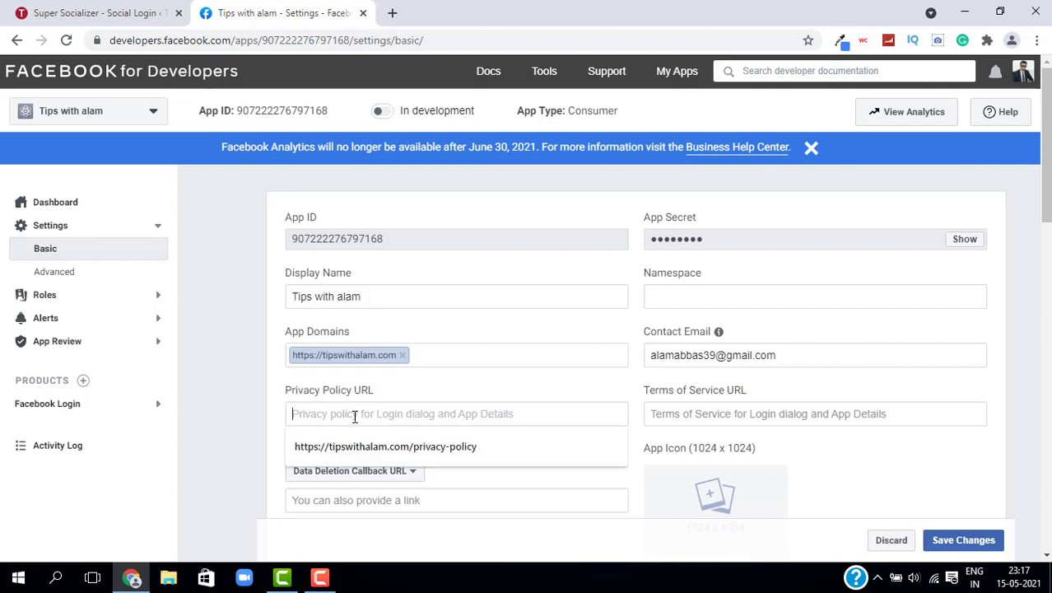
pyautogui.press('Down')
pyautogui.press('Return')
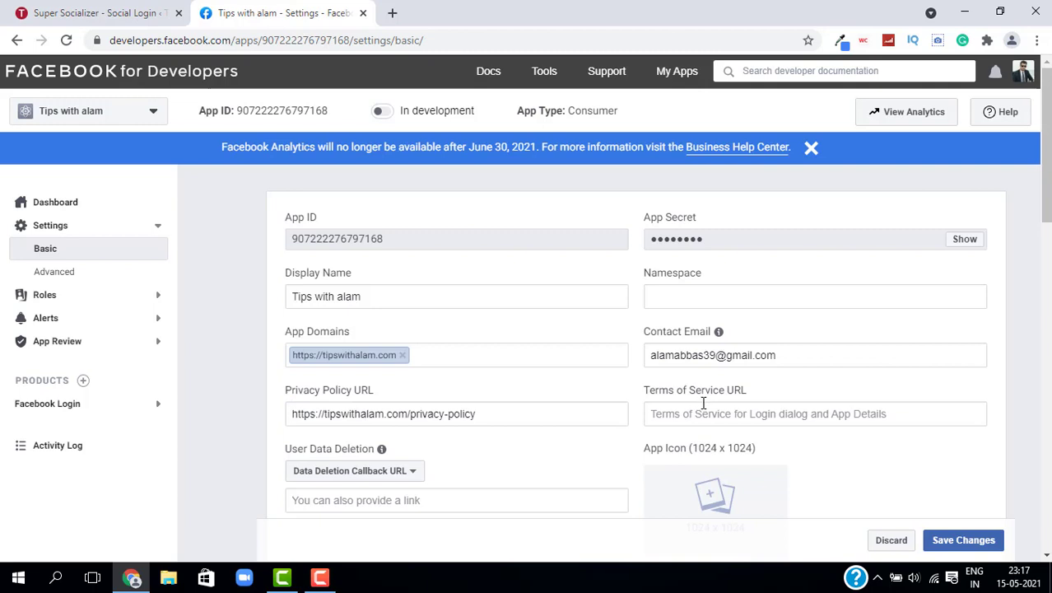
pyautogui.click(768, 415)
pyautogui.write('https://tipswithalam.com/terms-and-conditions')
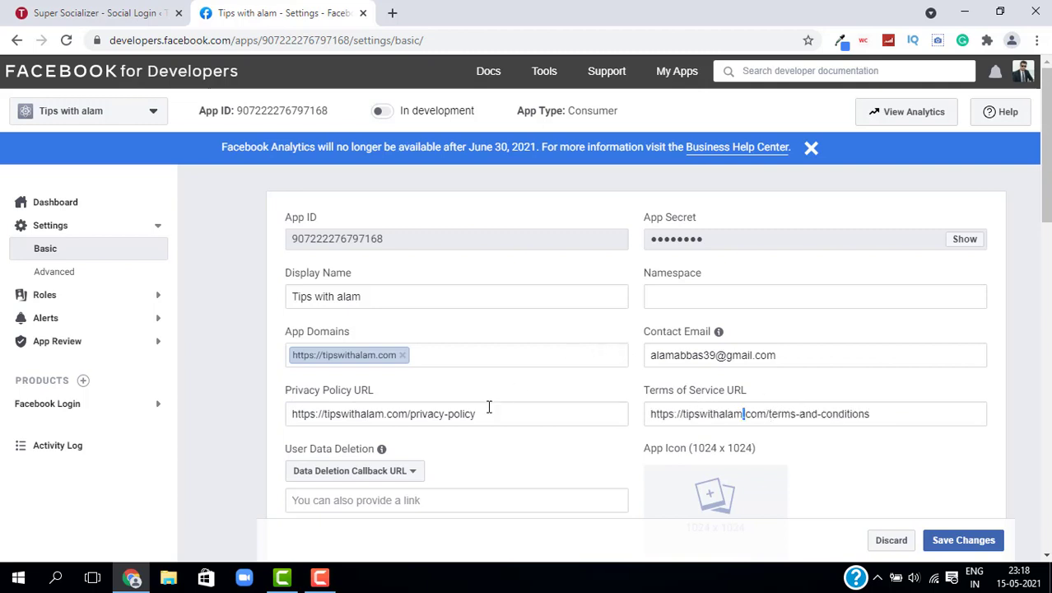
pyautogui.scroll(-1, 489, 406)
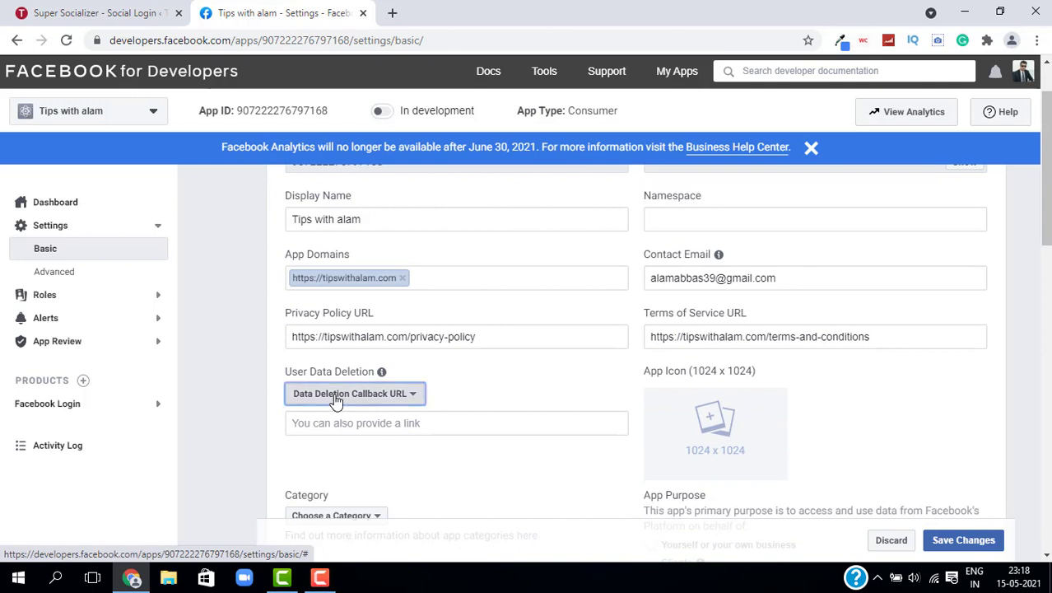
# Step: Set user data deletion to an instructions URL, pasting the Facebook data-deletion docs address
pyautogui.click(336, 397)
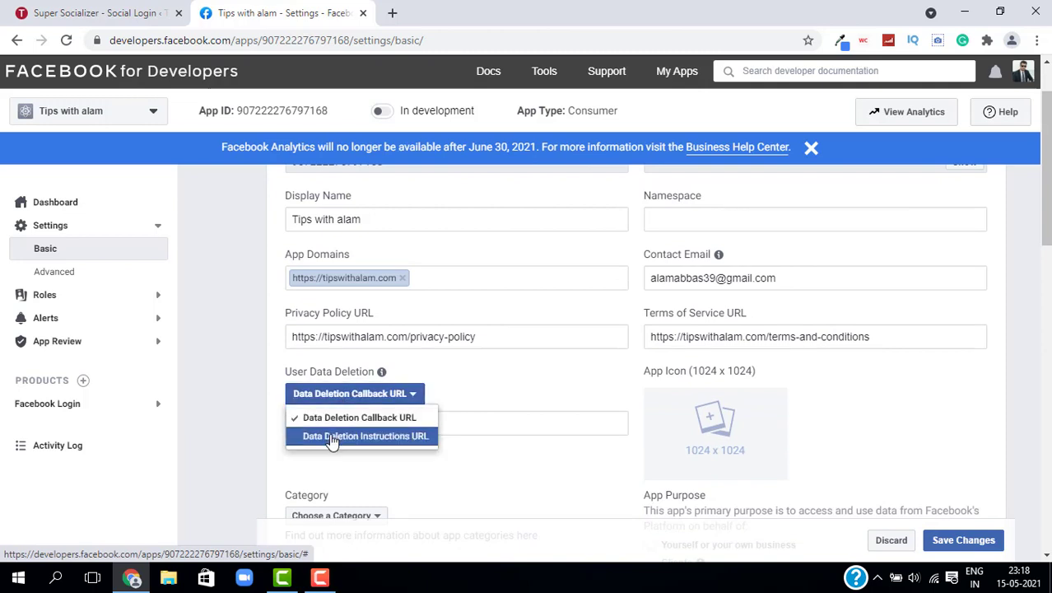
pyautogui.click(331, 441)
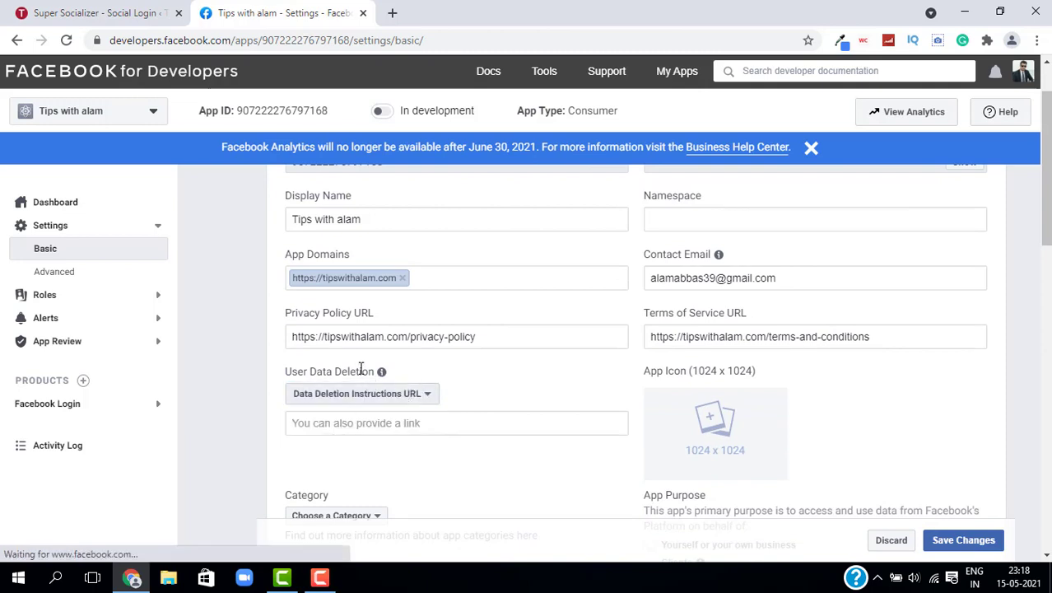
pyautogui.moveTo(381, 371)
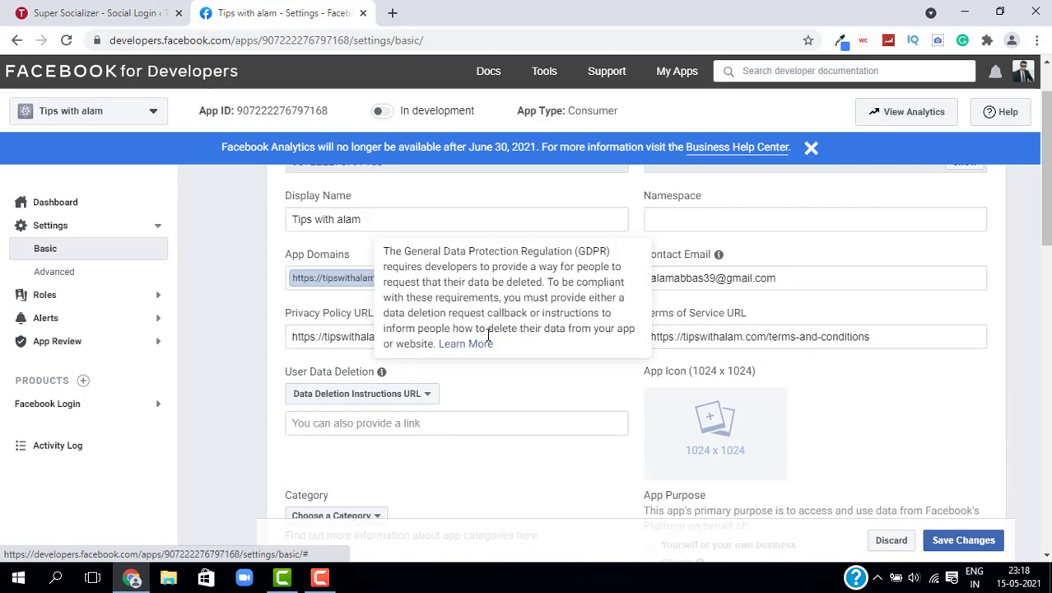
pyautogui.click(467, 344)
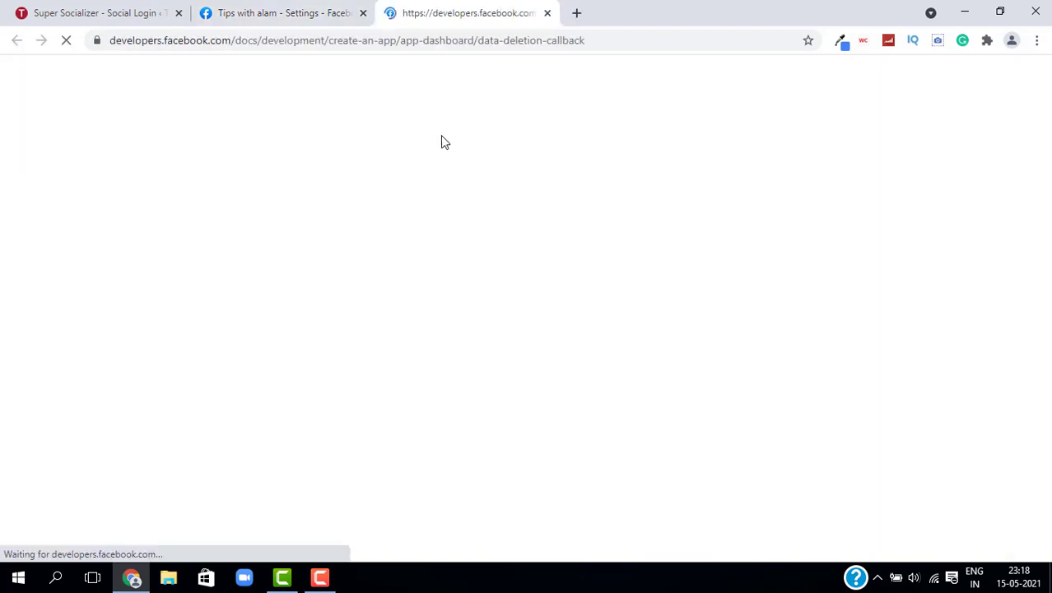
pyautogui.click(420, 41)
pyautogui.hotkey('ctrl', 'c')
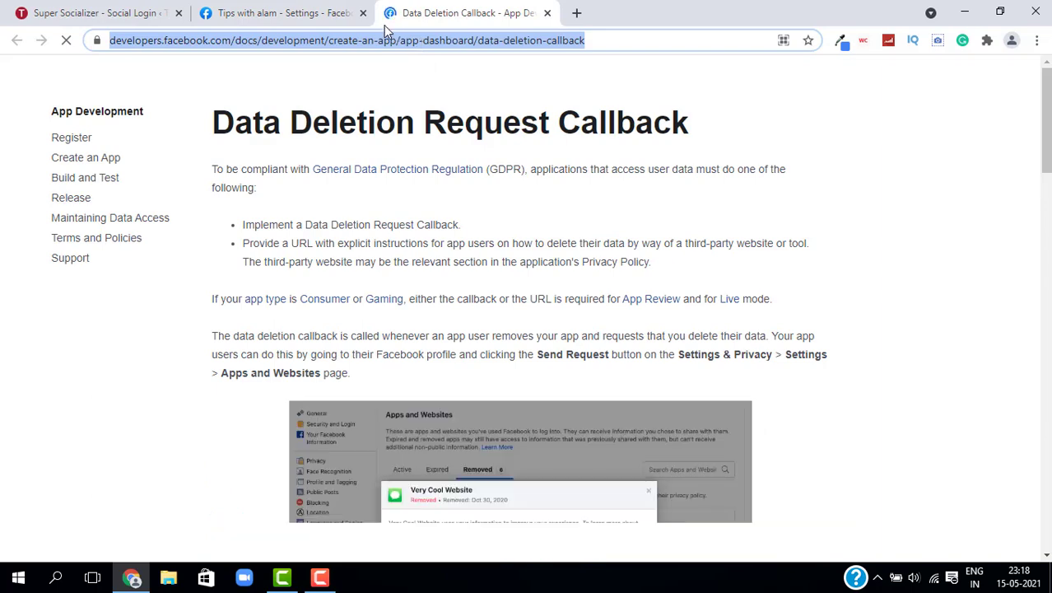
pyautogui.click(280, 13)
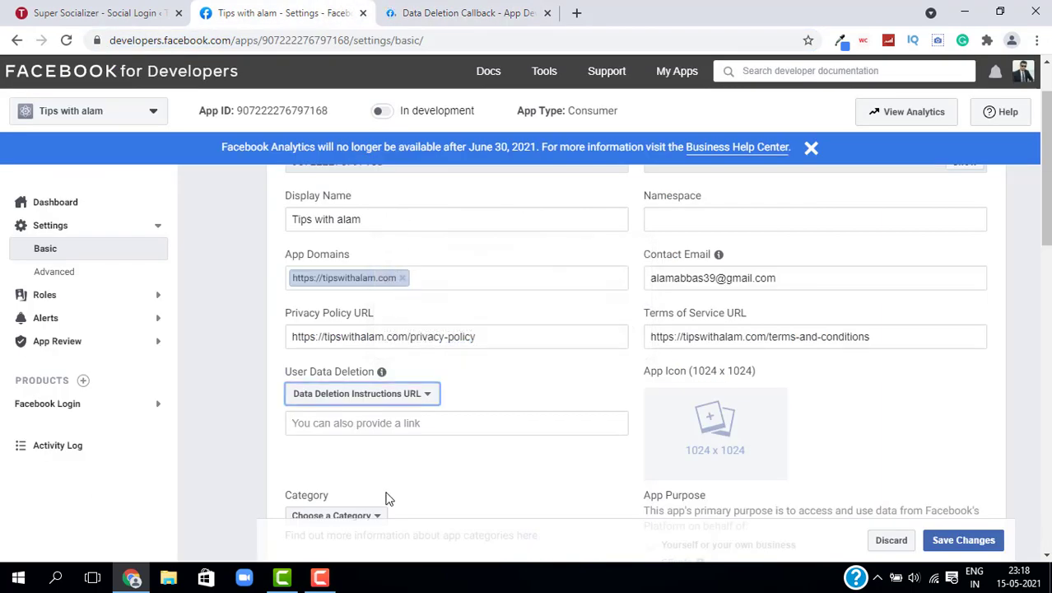
pyautogui.click(371, 425)
pyautogui.hotkey('ctrl', 'v')
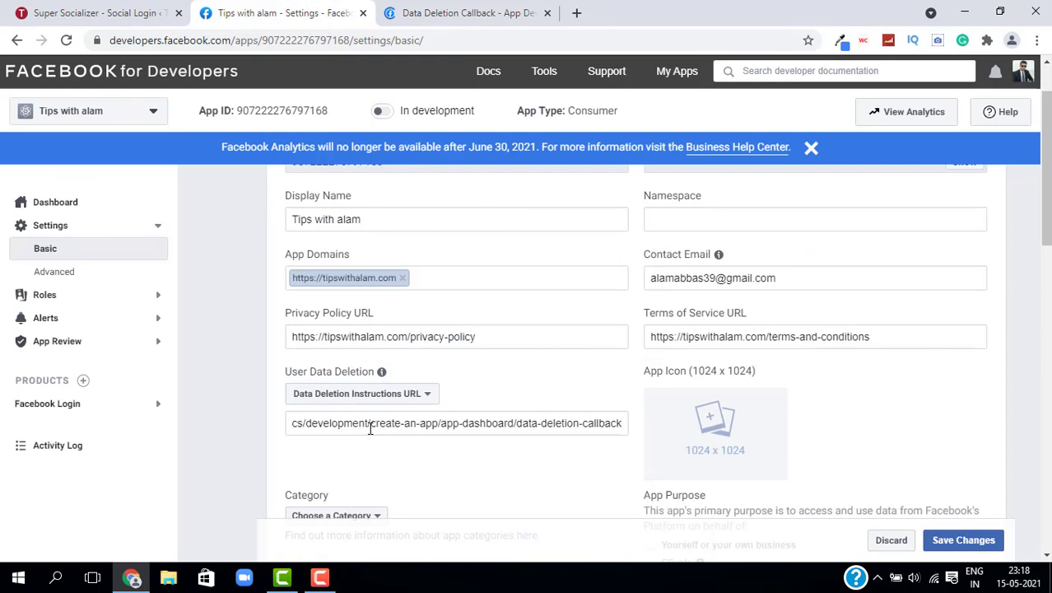
pyautogui.click(395, 483)
# Step: Choose Education as the app category and save the basic settings
pyautogui.scroll(-3, 373, 363)
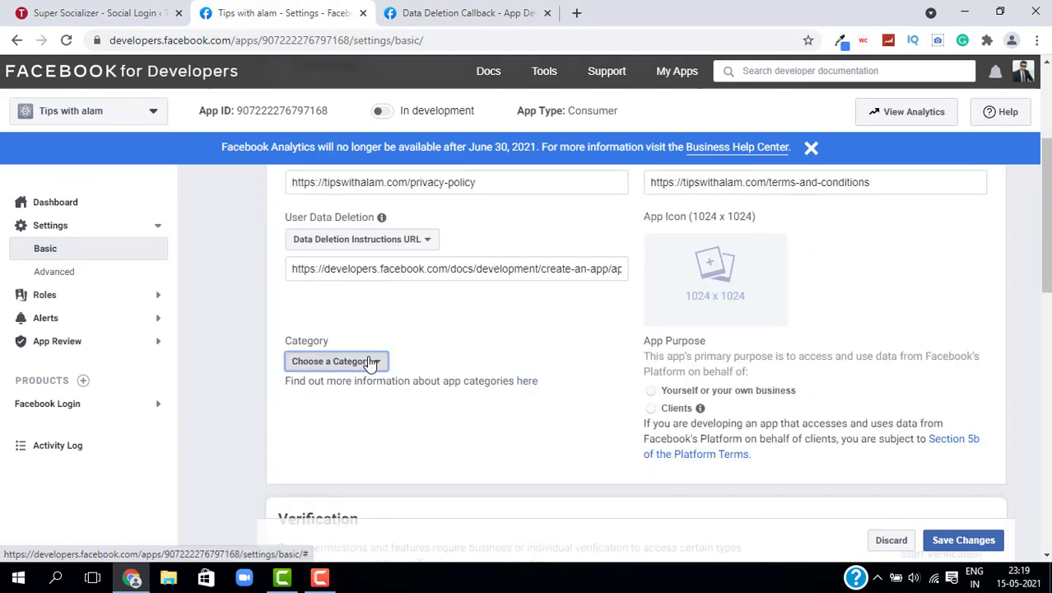
pyautogui.click(370, 363)
pyautogui.click(350, 202)
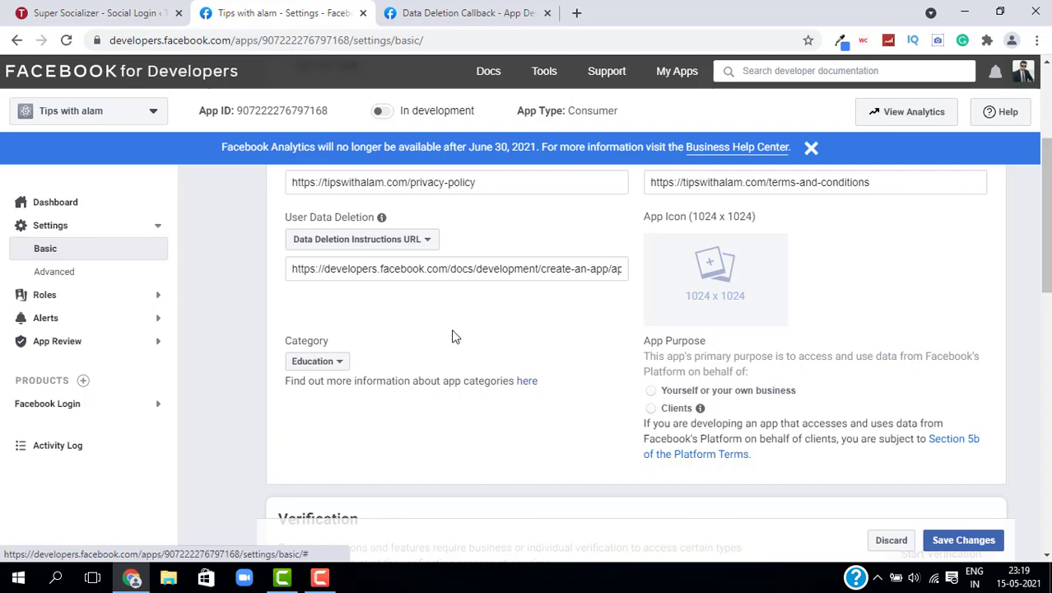
pyautogui.scroll(3, 634, 338)
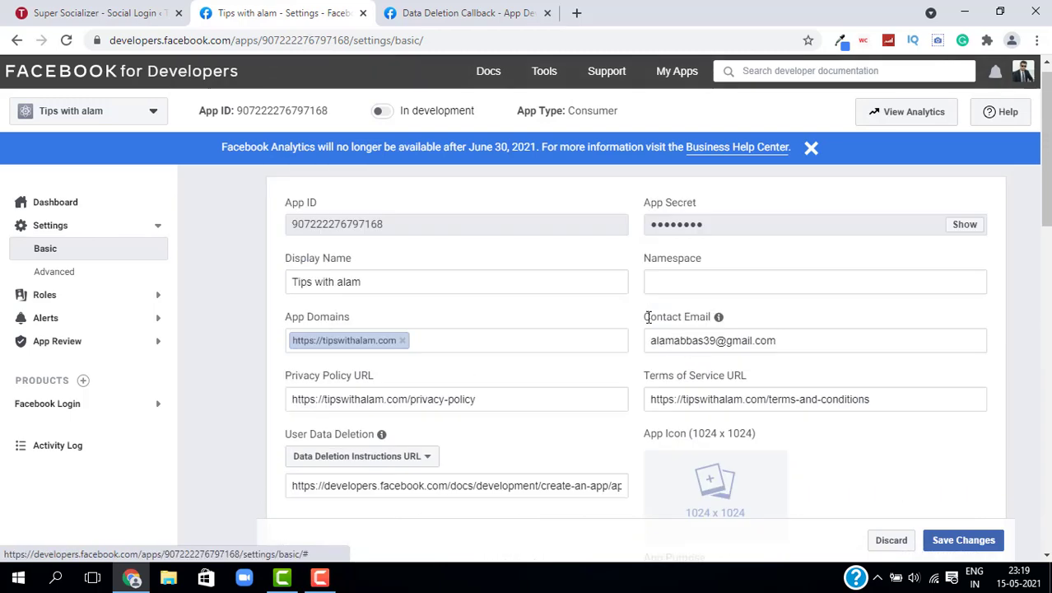
pyautogui.scroll(-2, 669, 222)
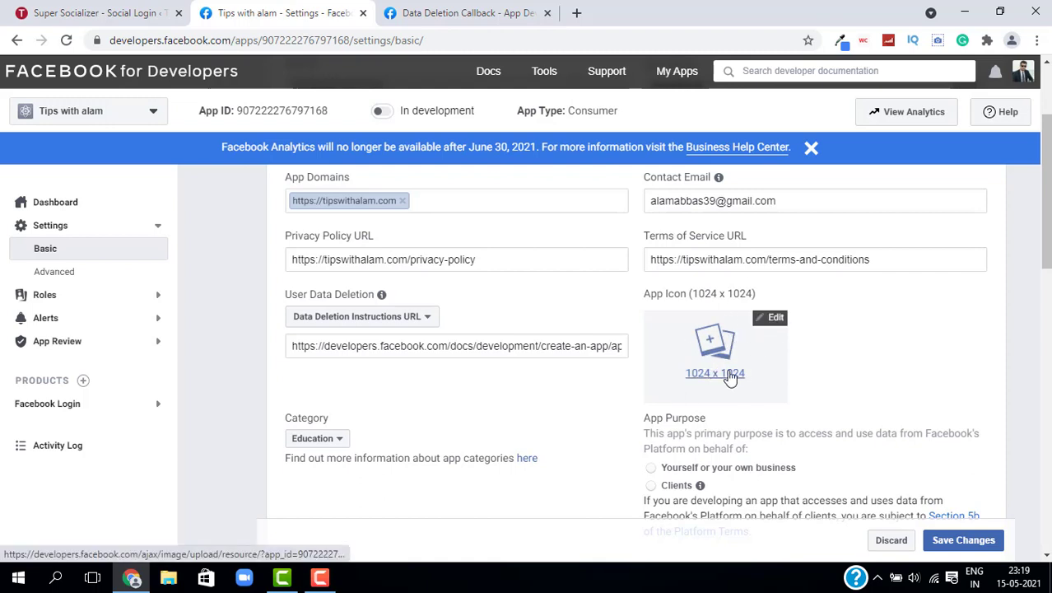
pyautogui.scroll(-10, 669, 403)
pyautogui.click(947, 542)
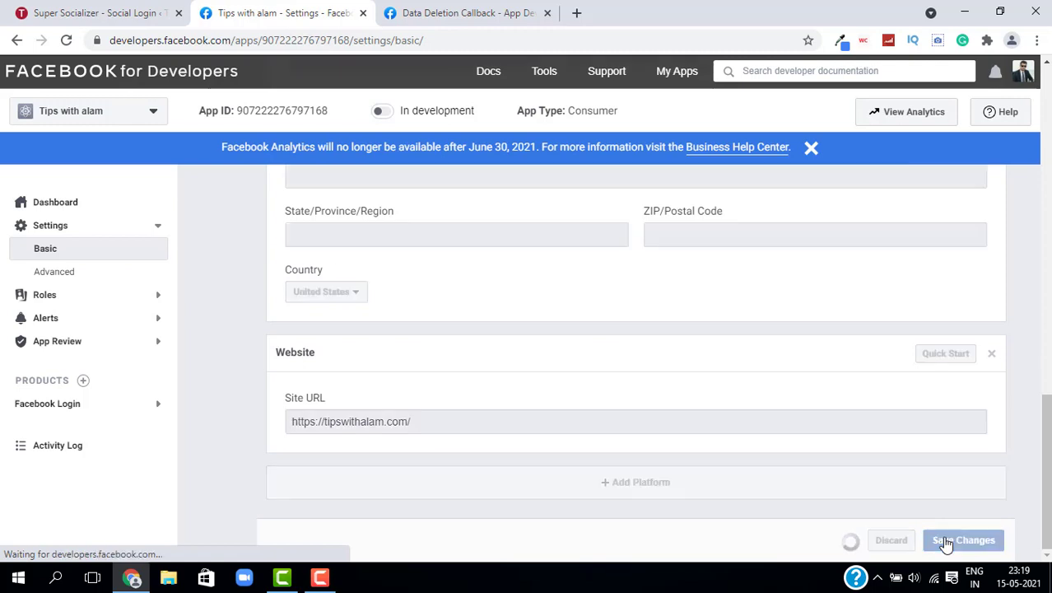
# Step: Copy the Facebook App ID into Super Socializer's Facebook App ID field
pyautogui.doubleClick(359, 240)
pyautogui.hotkey('ctrl', 'c')
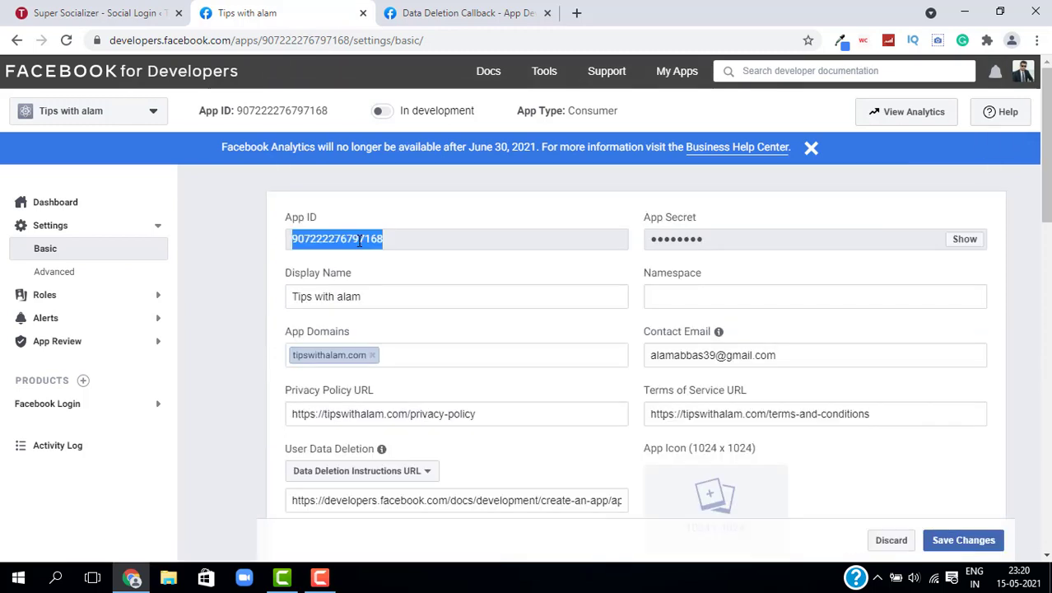
pyautogui.click(110, 14)
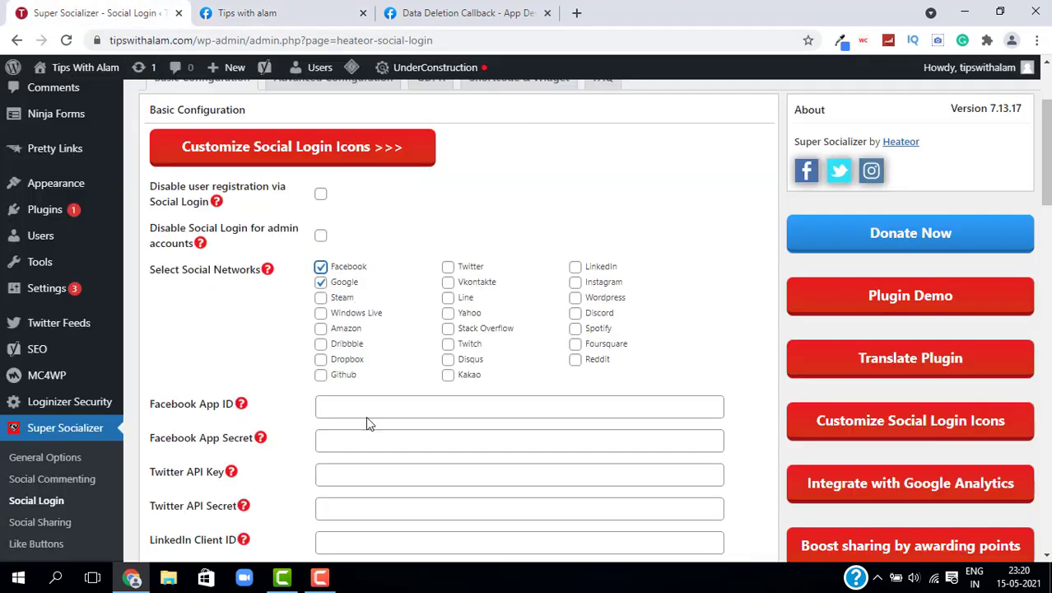
pyautogui.scroll(-3, 366, 421)
pyautogui.scroll(2, 352, 315)
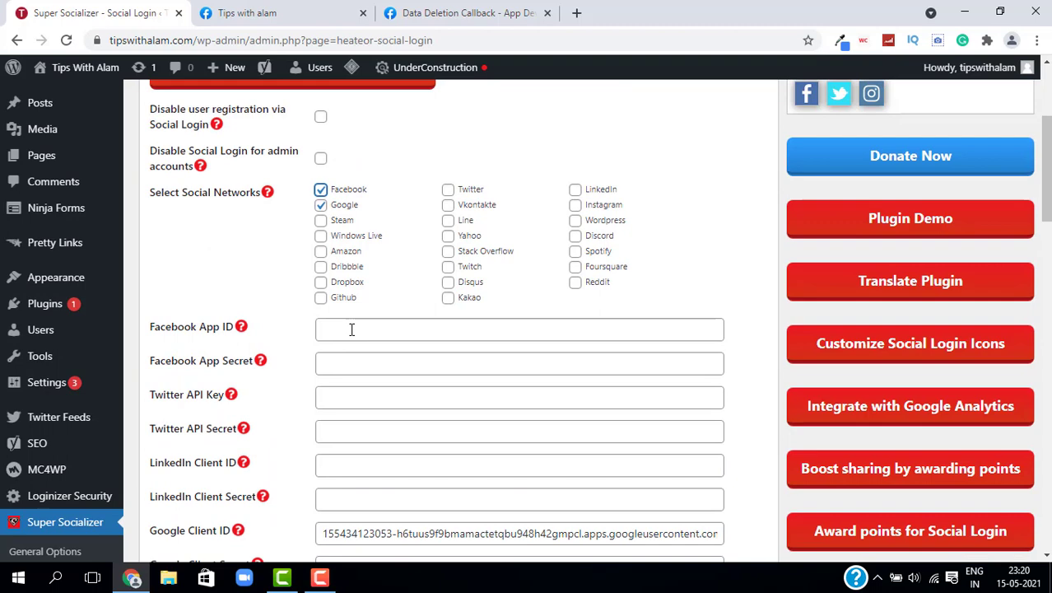
pyautogui.click(351, 329)
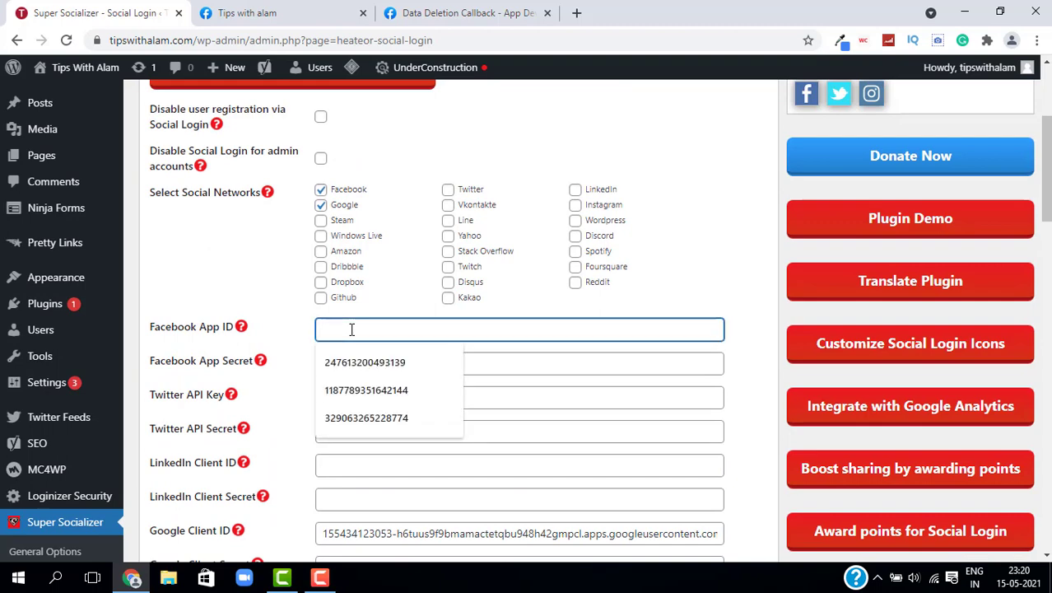
pyautogui.hotkey('ctrl', 'v')
pyautogui.click(465, 13)
# Step: Reveal the Facebook App Secret and paste it into Super Socializer's Facebook App Secret field
pyautogui.click(330, 12)
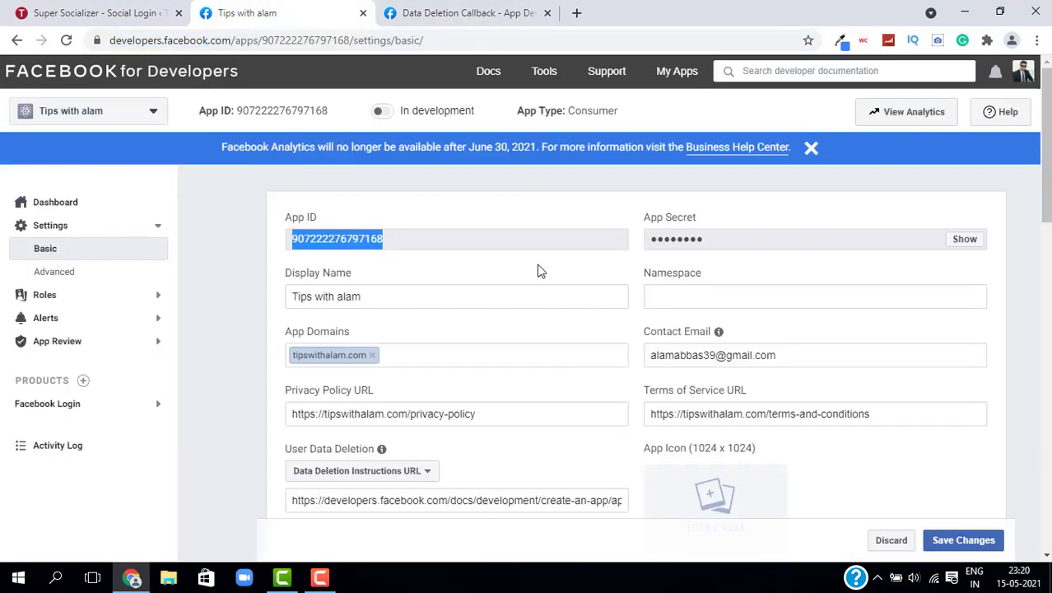
pyautogui.click(964, 239)
pyautogui.doubleClick(827, 238)
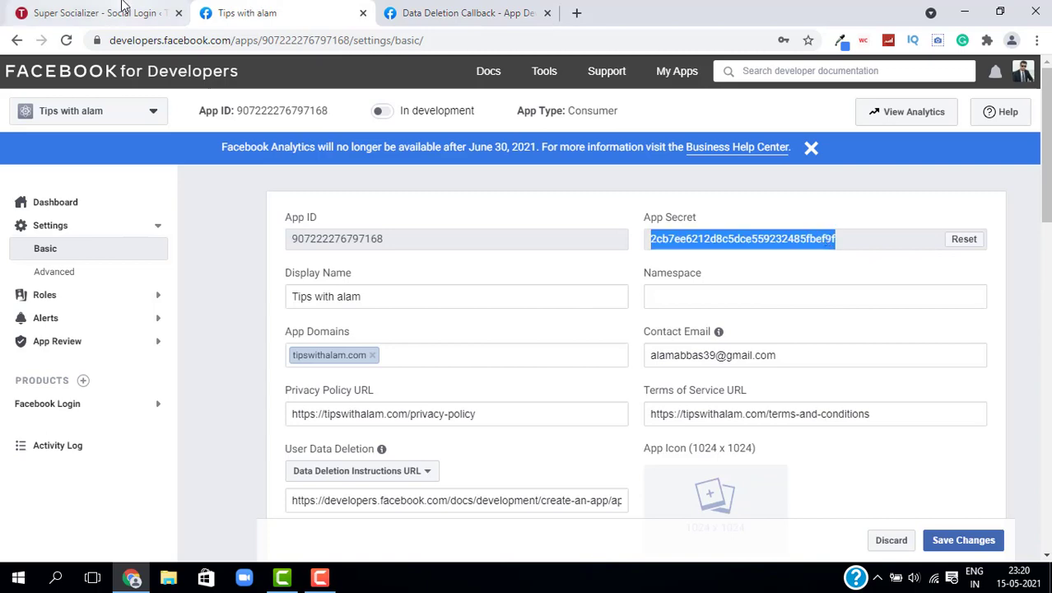
pyautogui.click(103, 13)
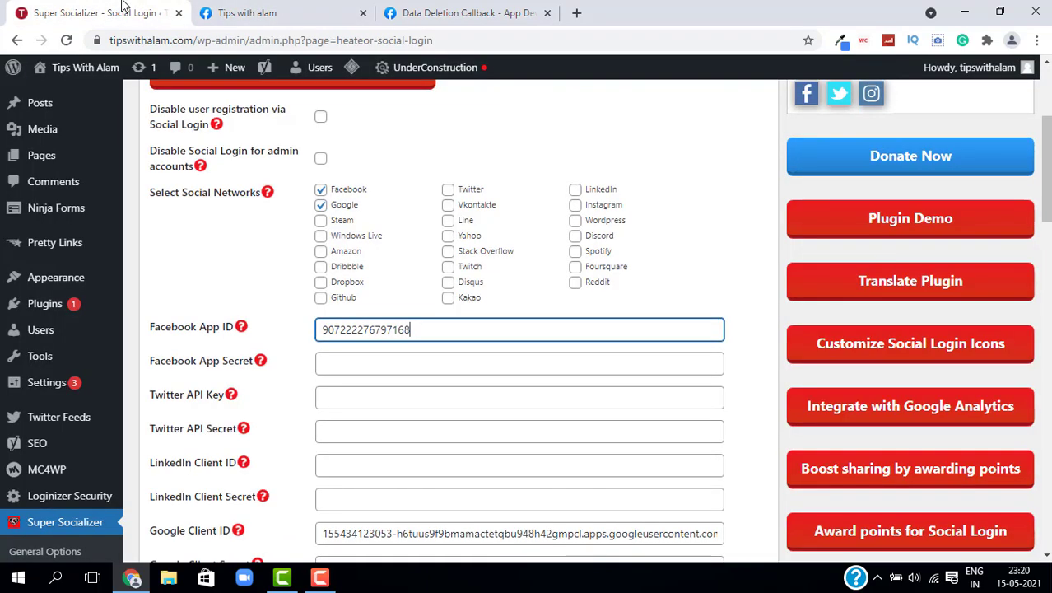
pyautogui.click(355, 360)
pyautogui.hotkey('ctrl', 'v')
# Step: Save the Super Socializer login settings and return to the Facebook app's Basic settings
pyautogui.click(280, 319)
pyautogui.scroll(-8, 671, 354)
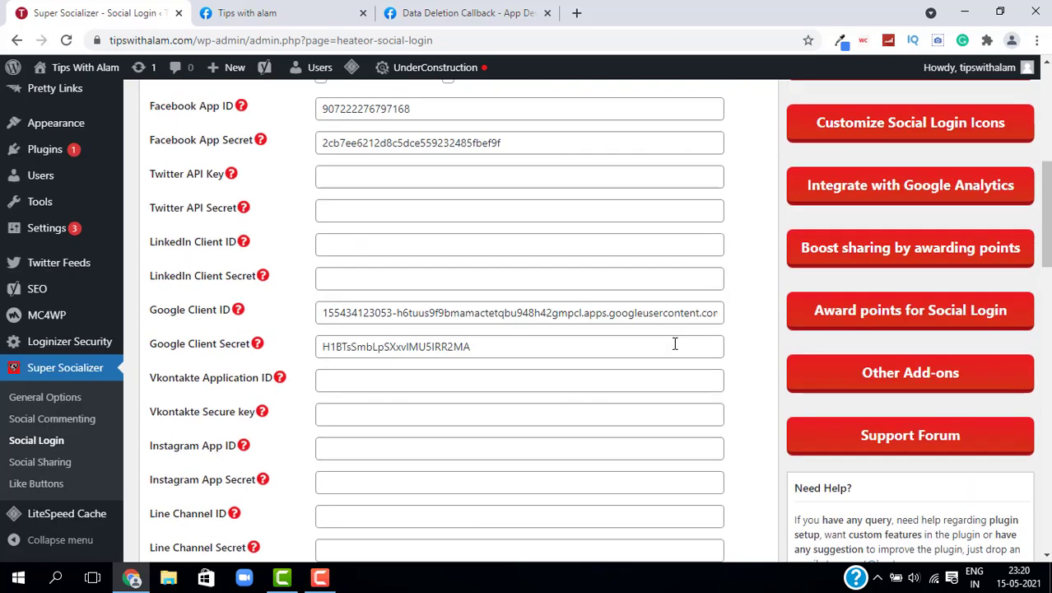
pyautogui.scroll(-13, 671, 373)
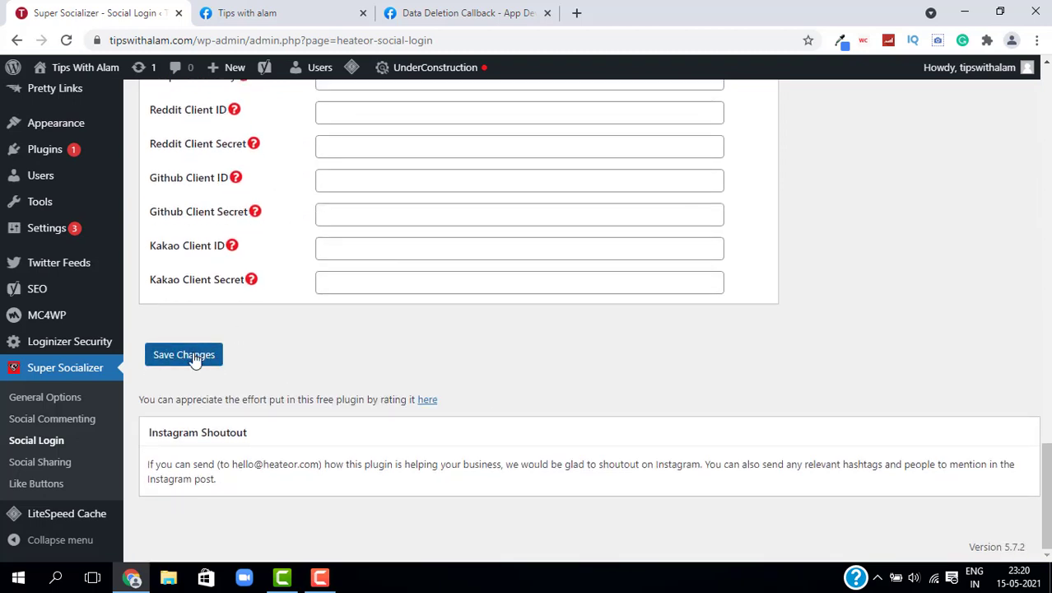
pyautogui.click(194, 360)
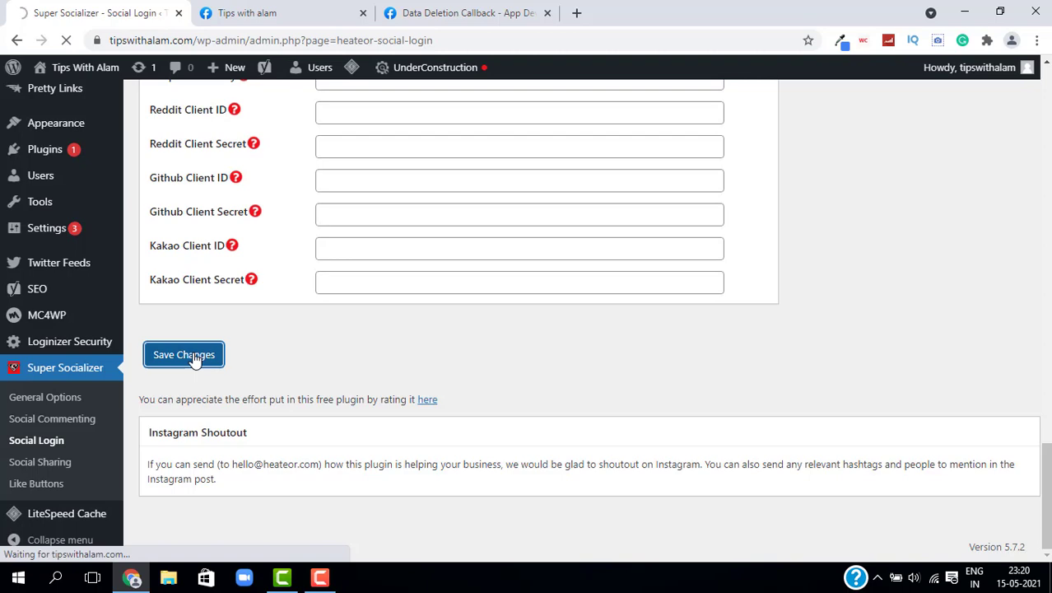
pyautogui.hotkey('ctrl', 'Tab')
pyautogui.scroll(-14, 648, 443)
pyautogui.scroll(6, 648, 442)
pyautogui.scroll(8, 710, 439)
# Step: Switch the Tips with alam app from In development to Live mode, confirming Switch Mode
pyautogui.click(152, 404)
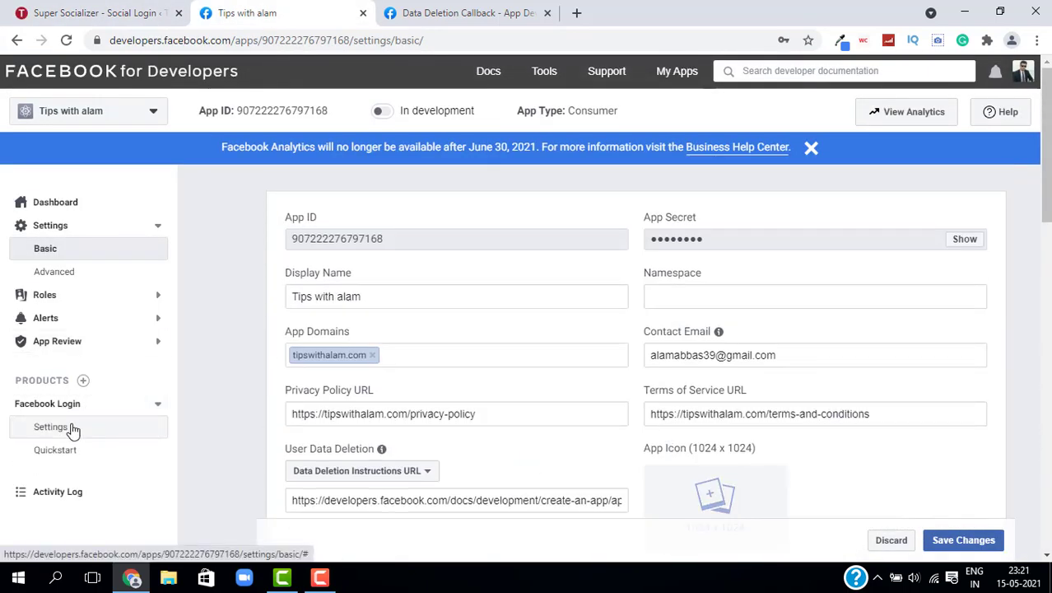
pyautogui.click(73, 428)
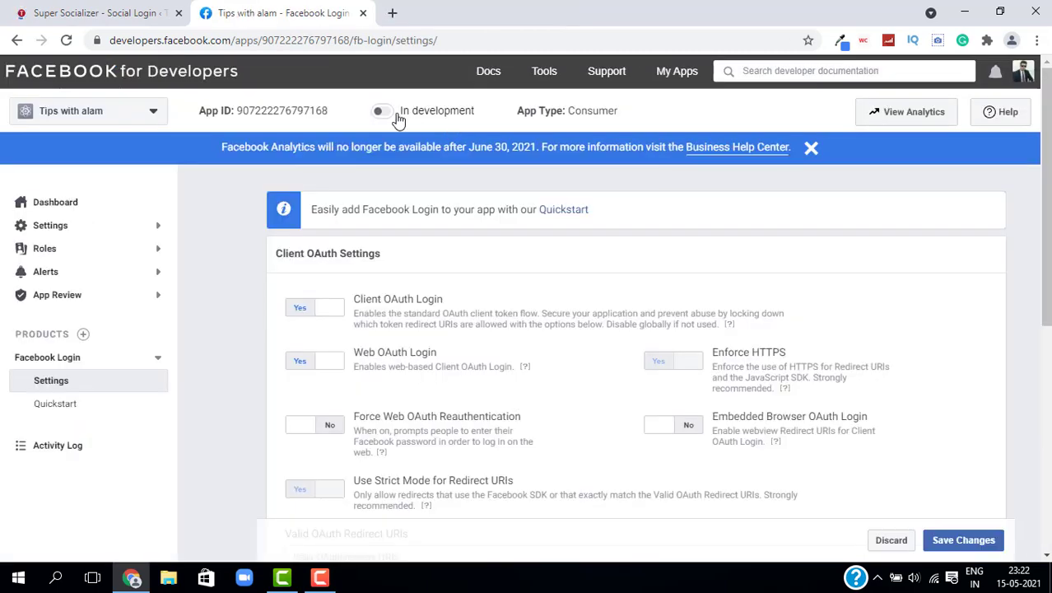
pyautogui.click(382, 110)
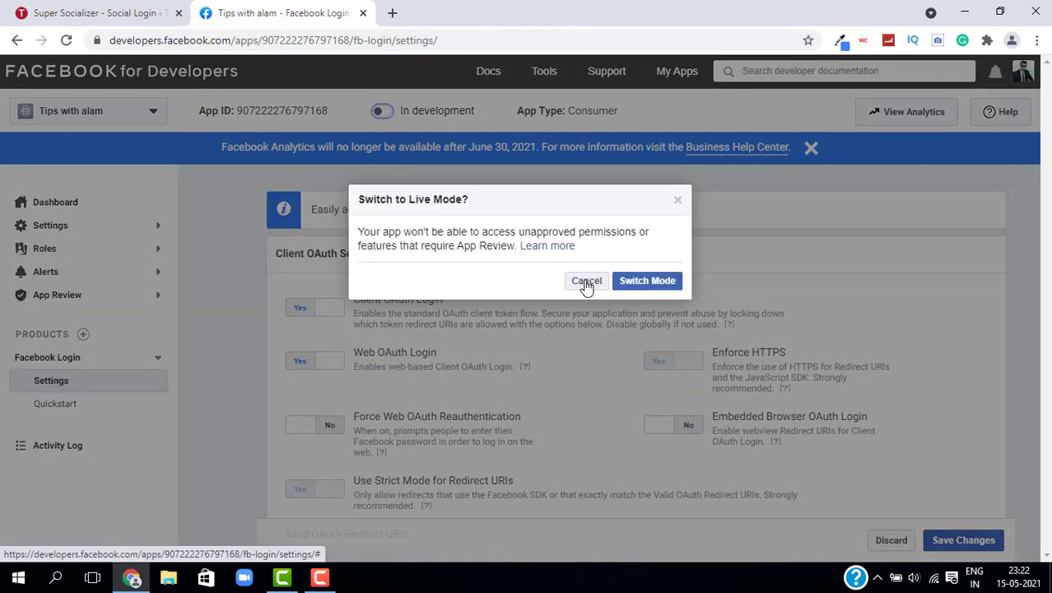
pyautogui.click(587, 282)
pyautogui.click(89, 225)
pyautogui.click(88, 248)
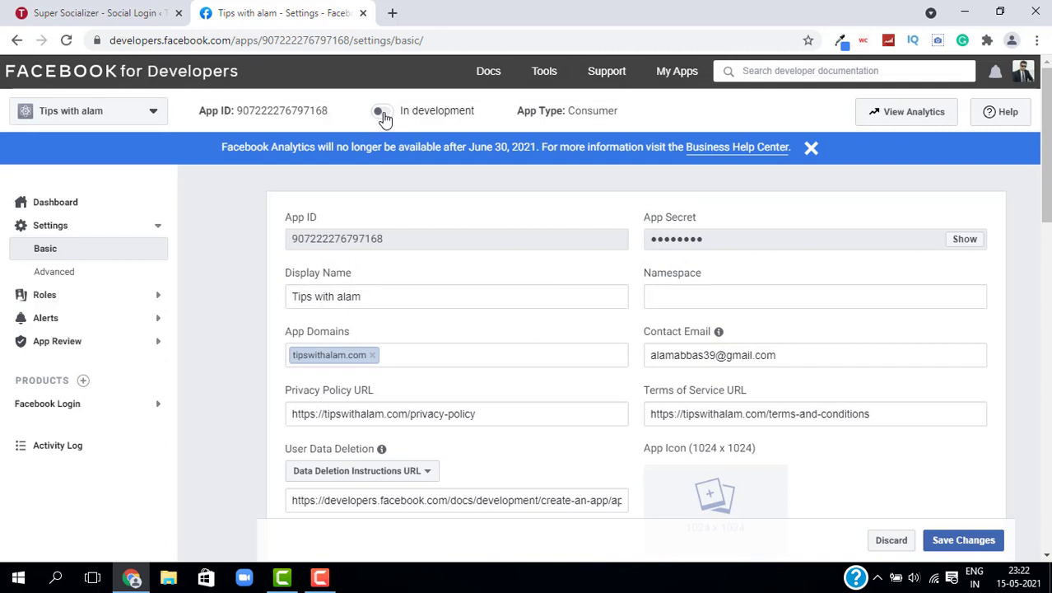
pyautogui.click(382, 113)
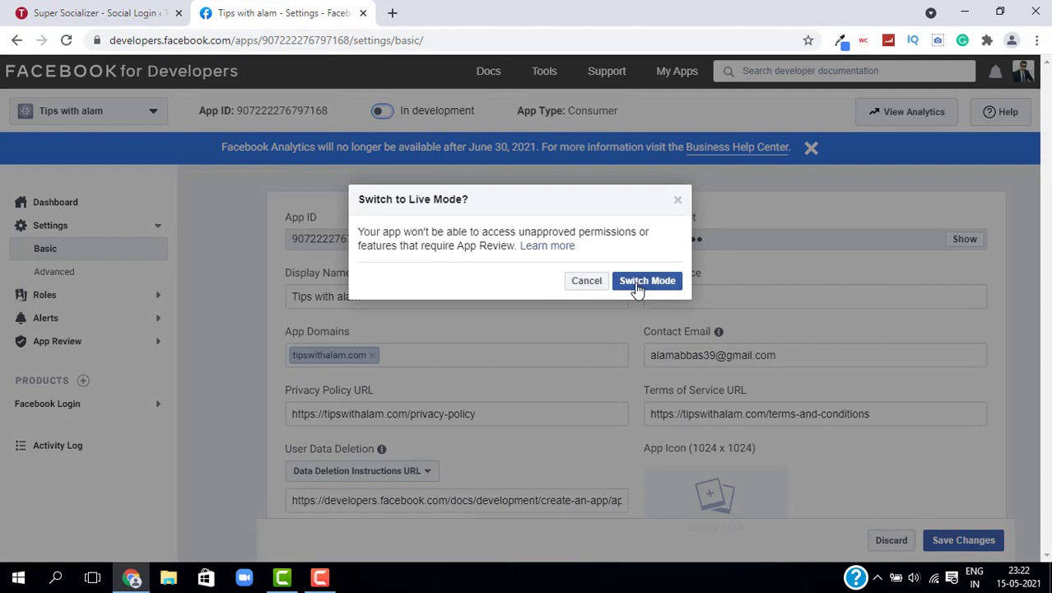
pyautogui.click(639, 283)
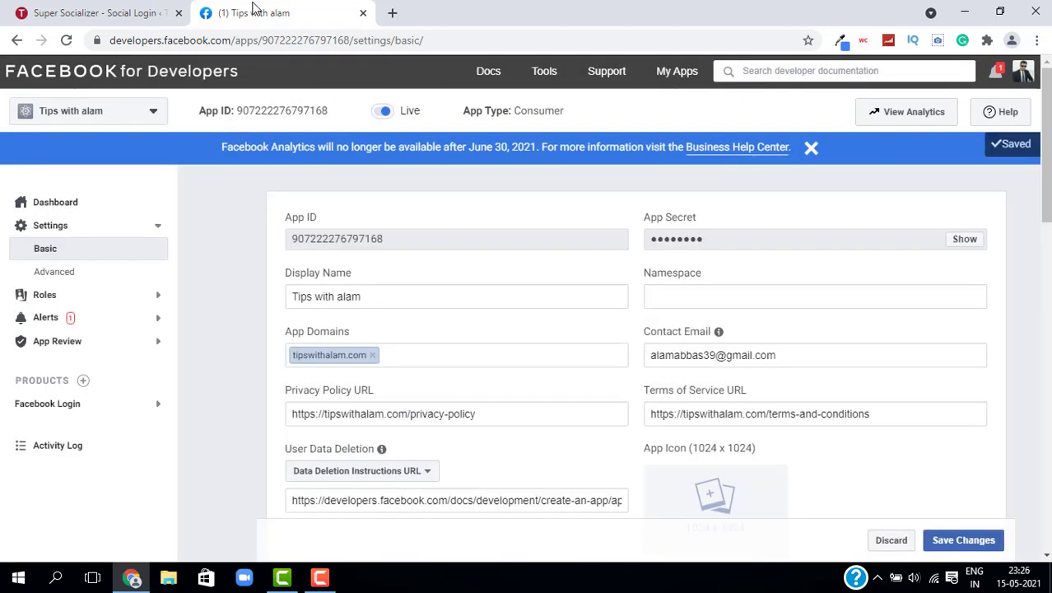
pyautogui.click(51, 404)
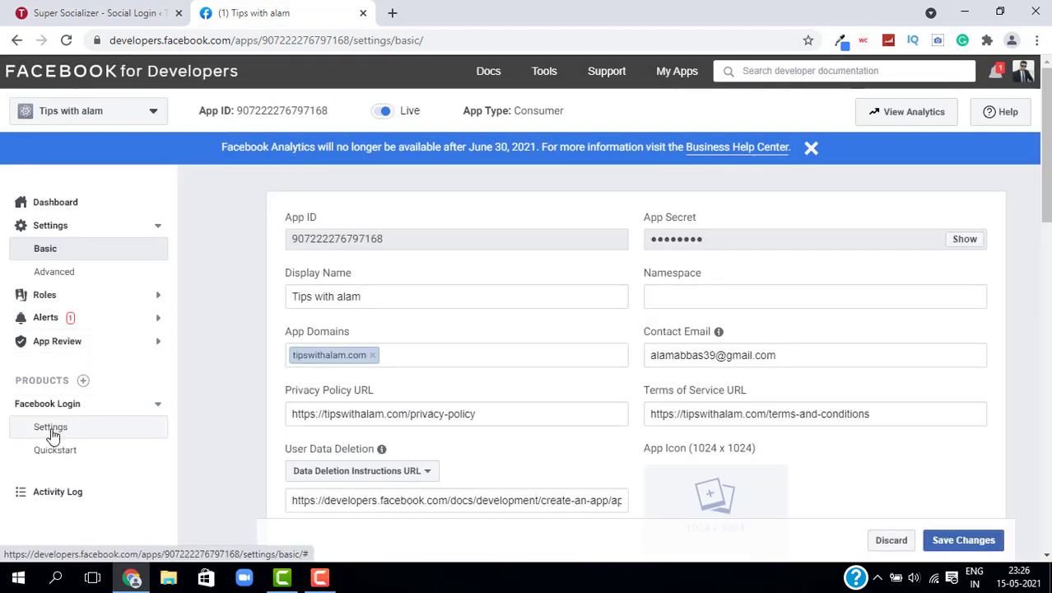
pyautogui.click(51, 427)
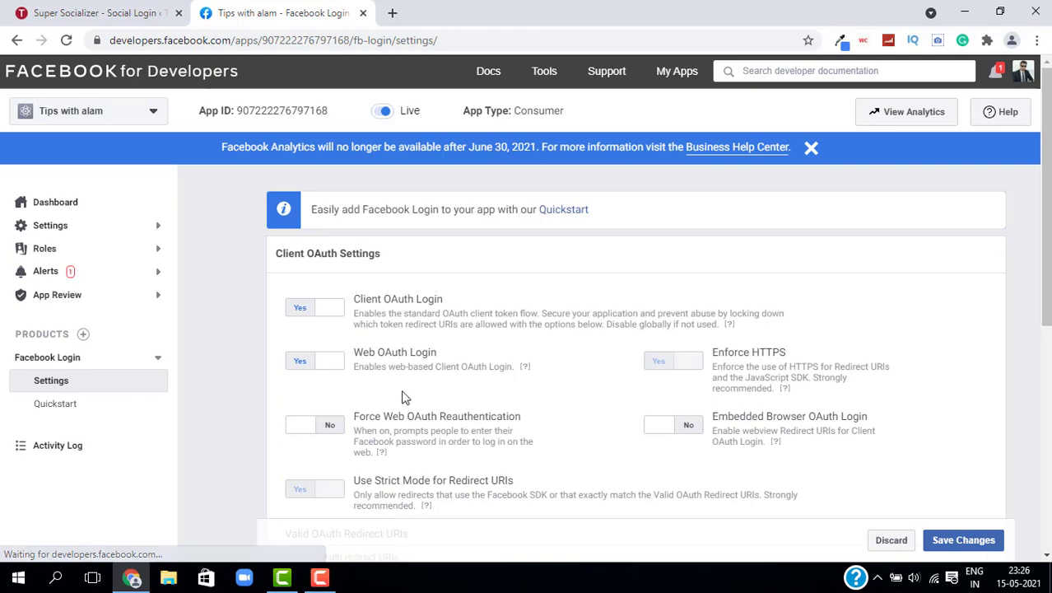
pyautogui.scroll(-5, 452, 313)
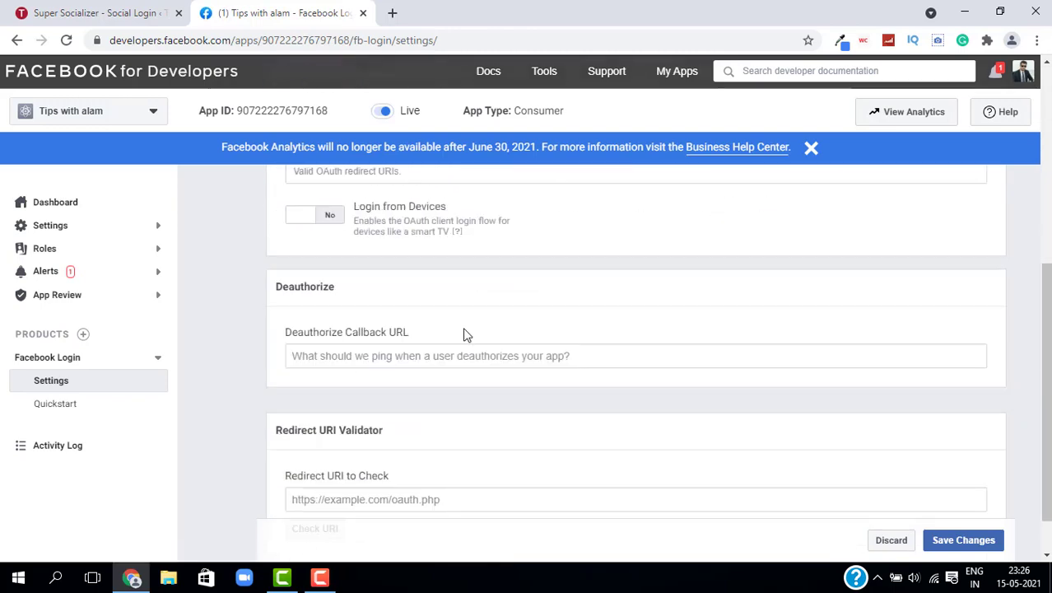
pyautogui.scroll(2, 464, 334)
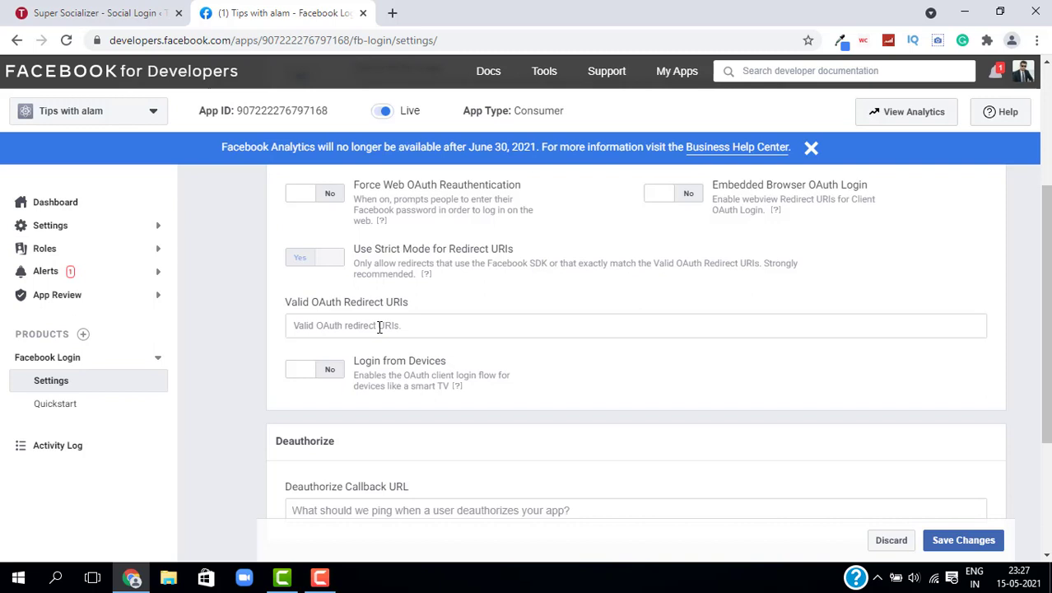
pyautogui.click(378, 327)
pyautogui.press('Down')
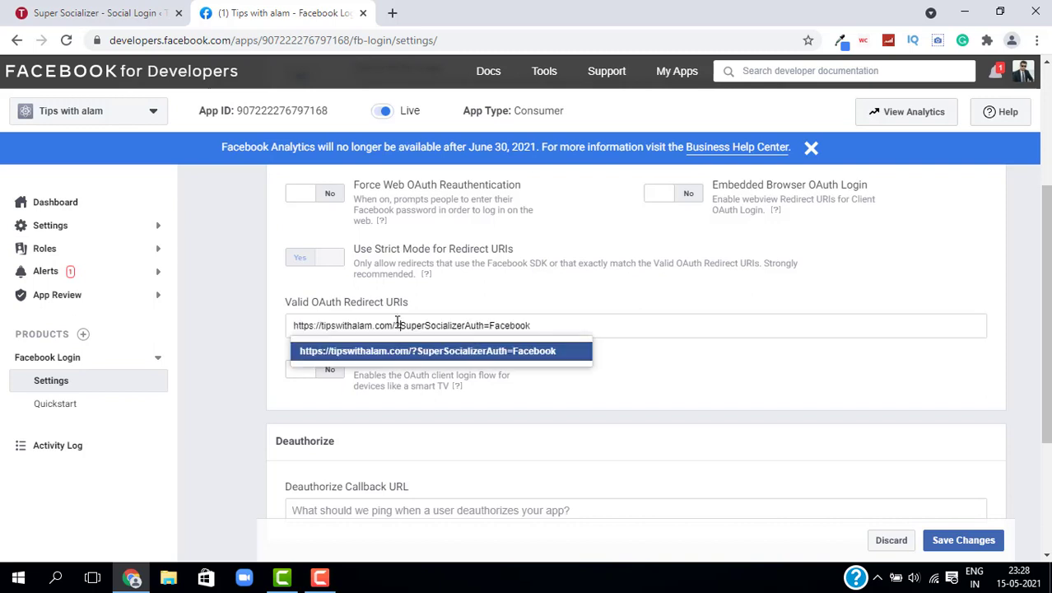
pyautogui.click(494, 354)
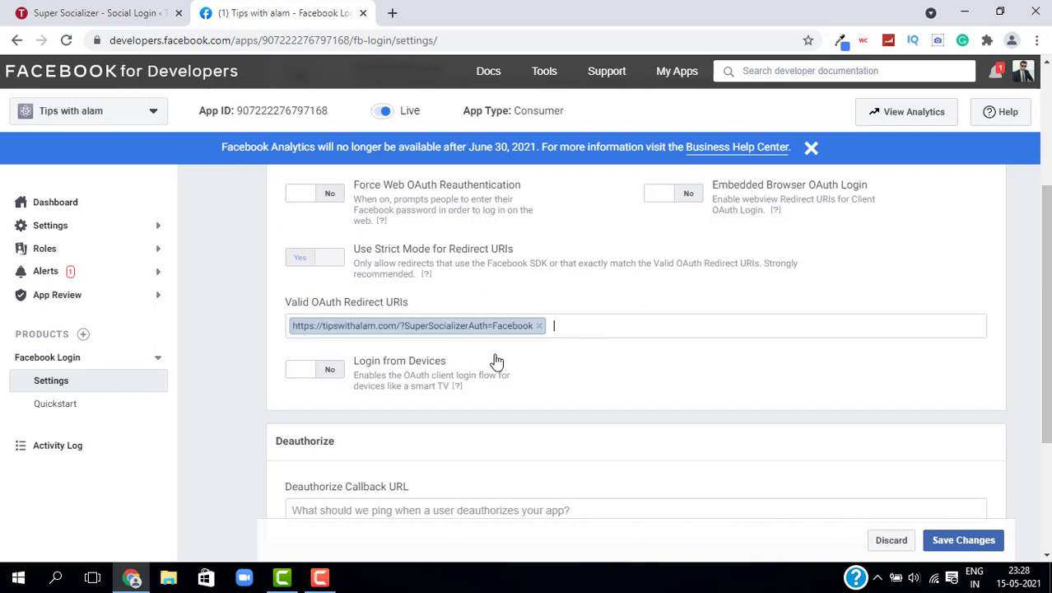
pyautogui.click(953, 549)
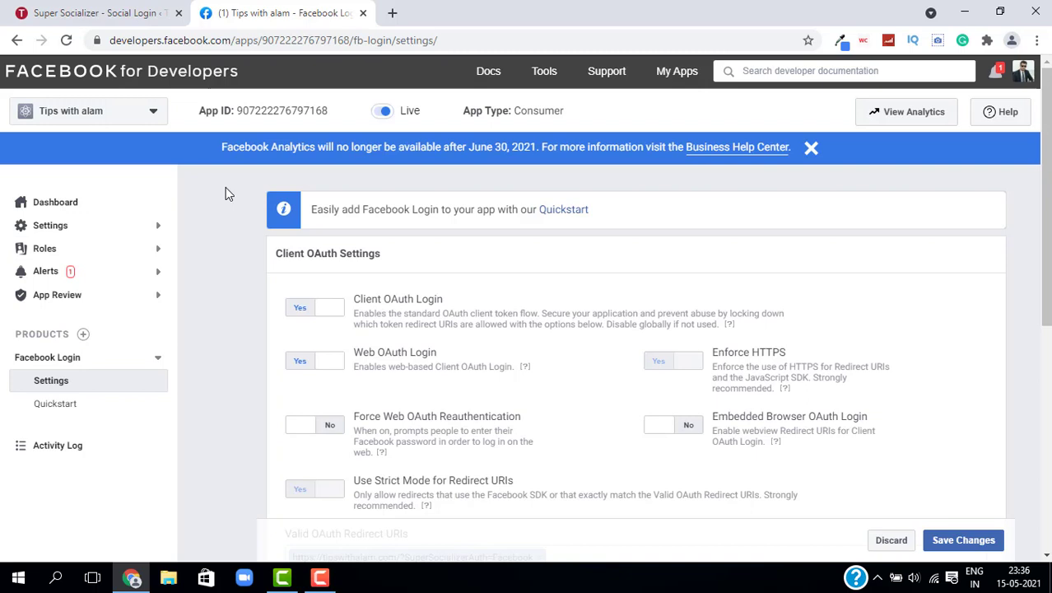
# Step: Go to tipswithalam.com in a new tab and open its Log In page in the block editor
pyautogui.click(393, 13)
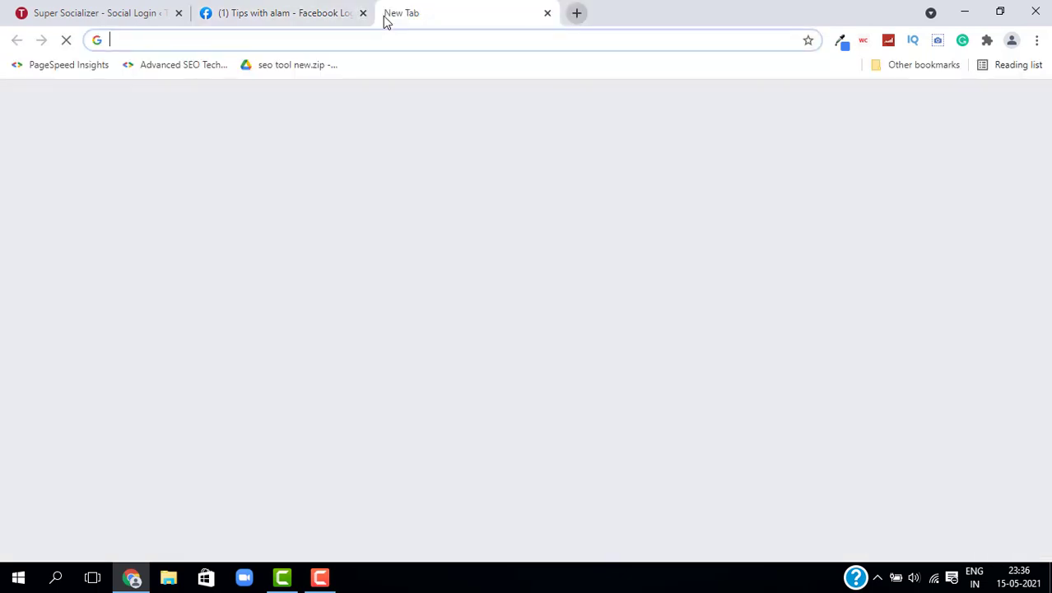
pyautogui.write('tips')
pyautogui.press('Return')
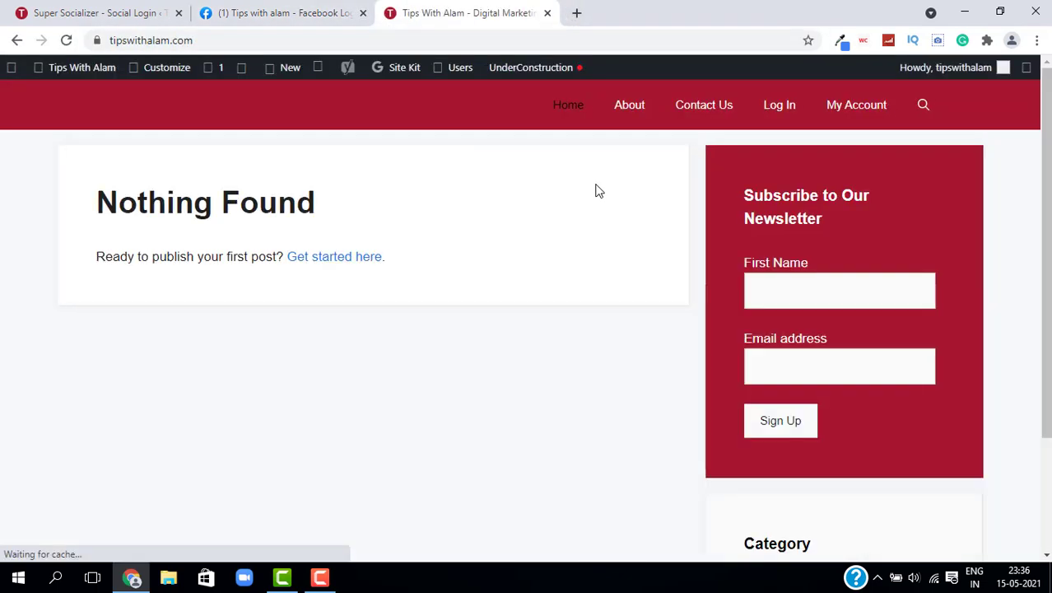
pyautogui.click(772, 107)
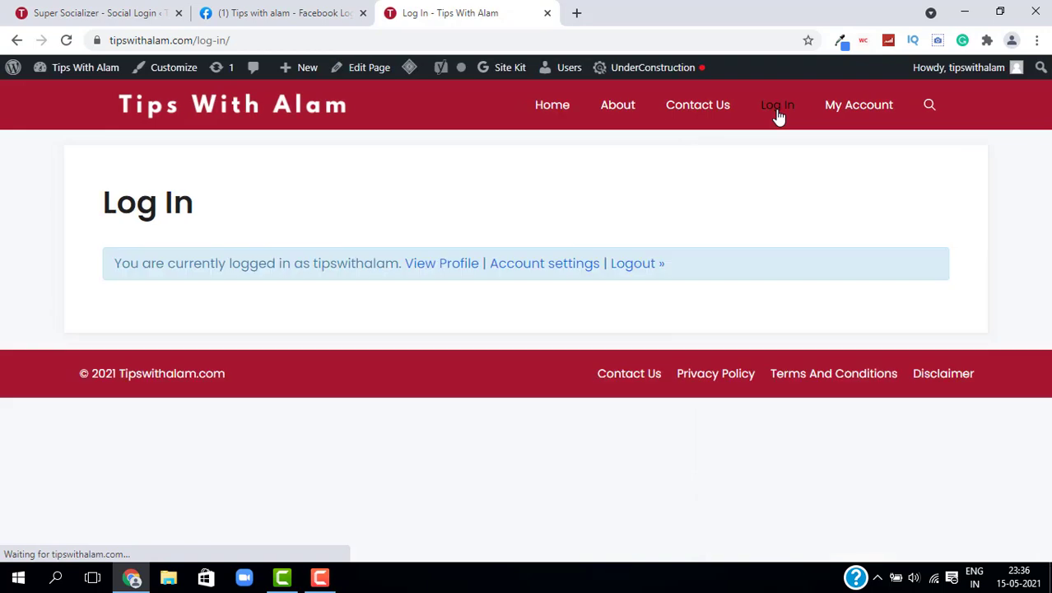
pyautogui.click(369, 70)
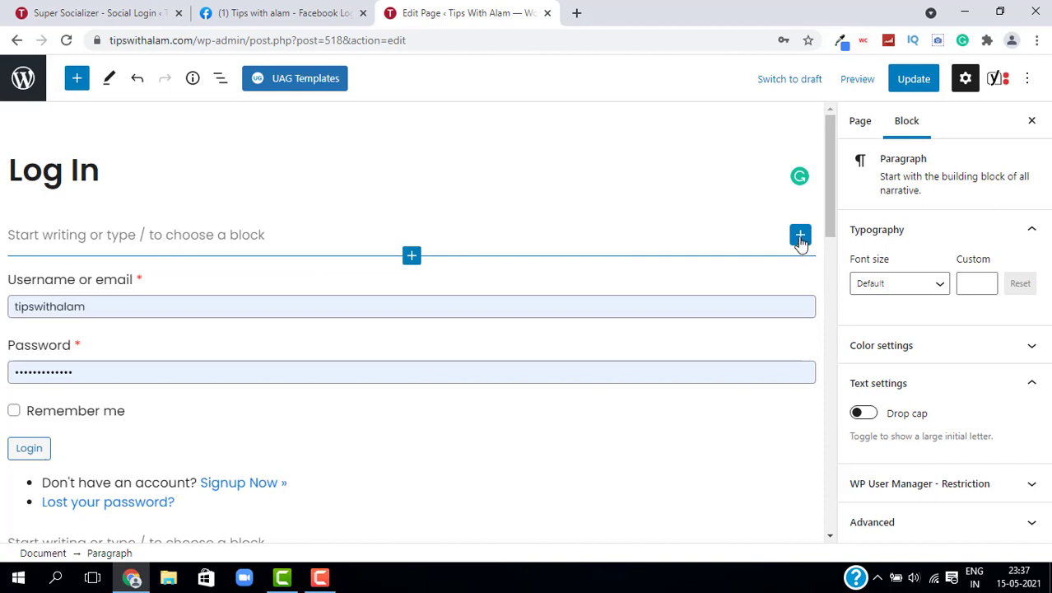
# Step: Add a Shortcode block with [TheChamp-Login] above the Log In form and update the page
pyautogui.click(800, 239)
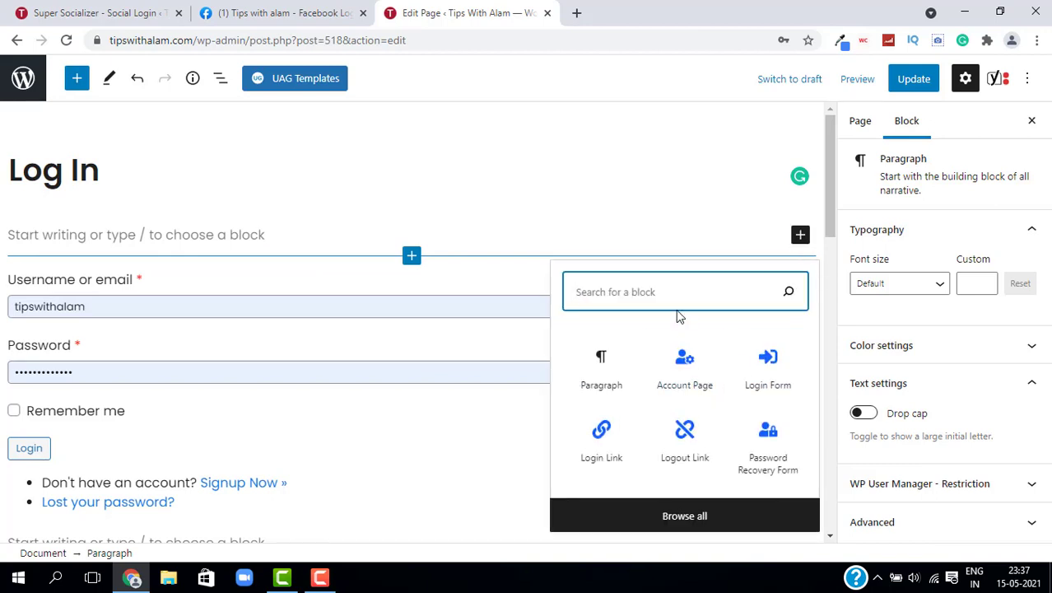
pyautogui.write('shor')
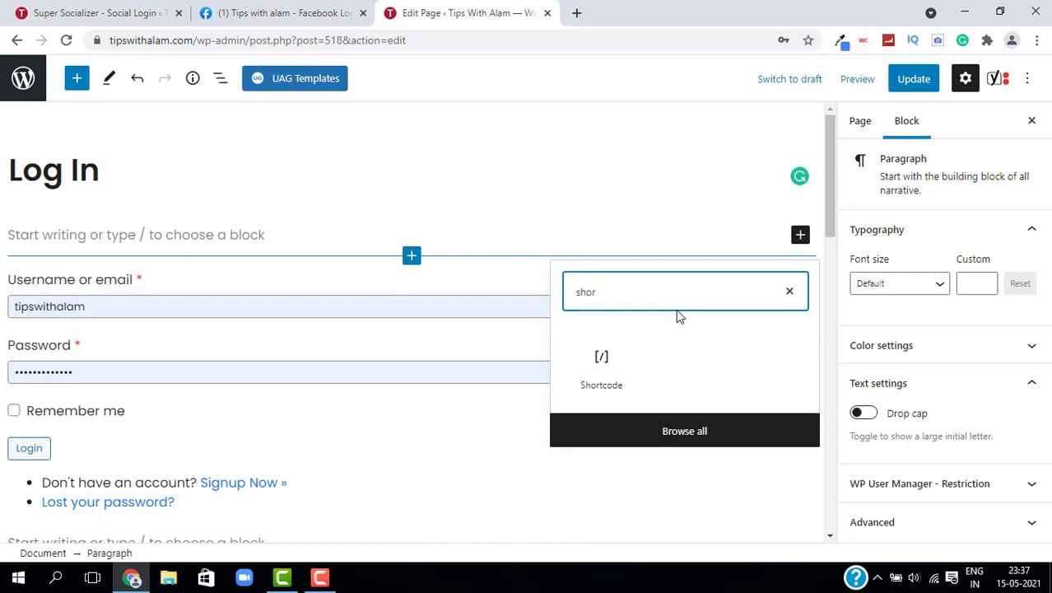
pyautogui.click(602, 361)
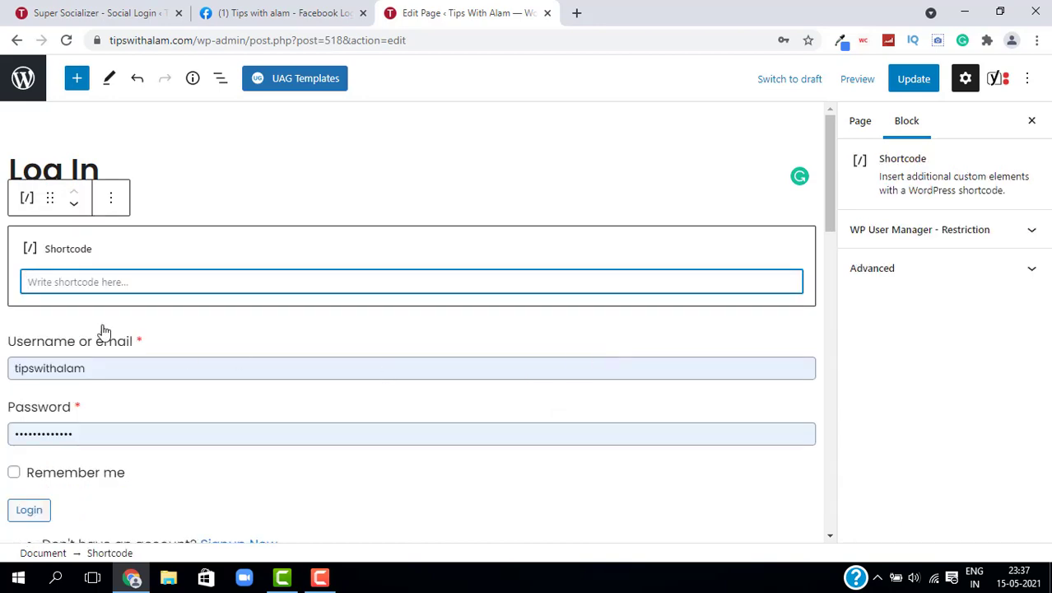
pyautogui.click(89, 14)
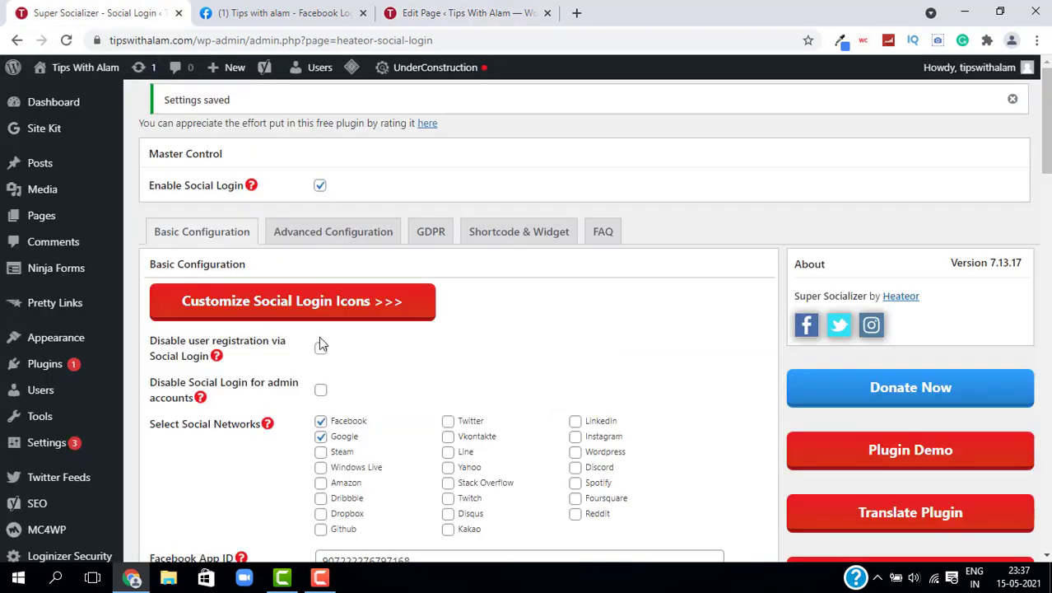
pyautogui.click(523, 239)
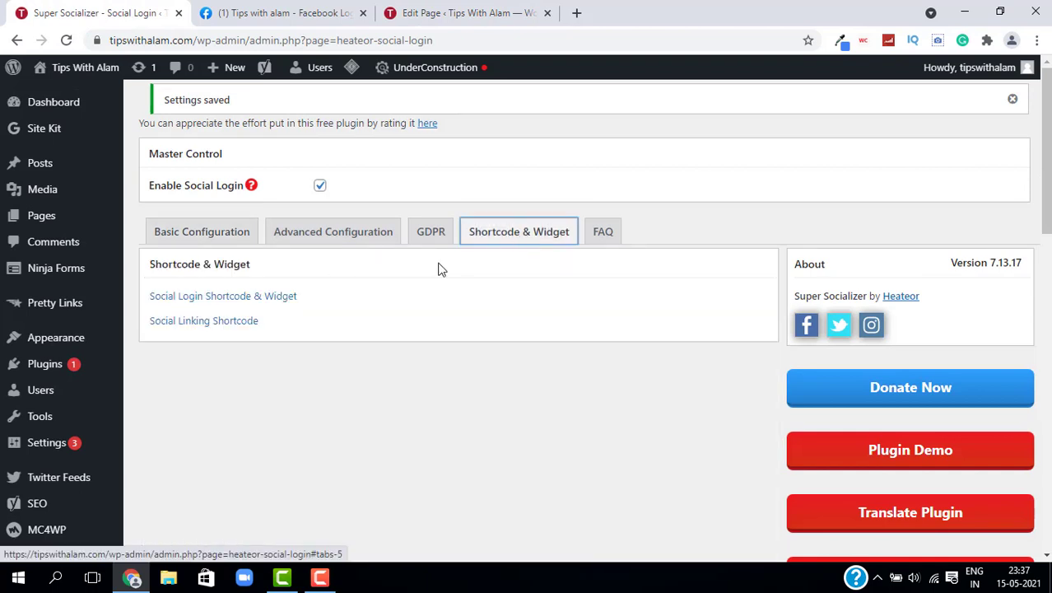
pyautogui.click(251, 301)
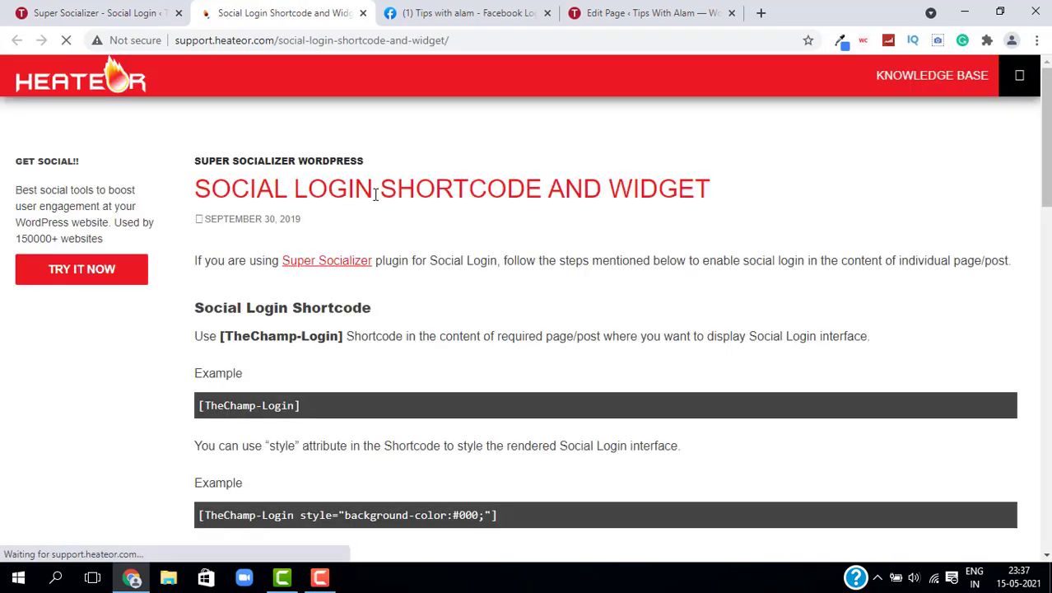
pyautogui.scroll(-2, 445, 285)
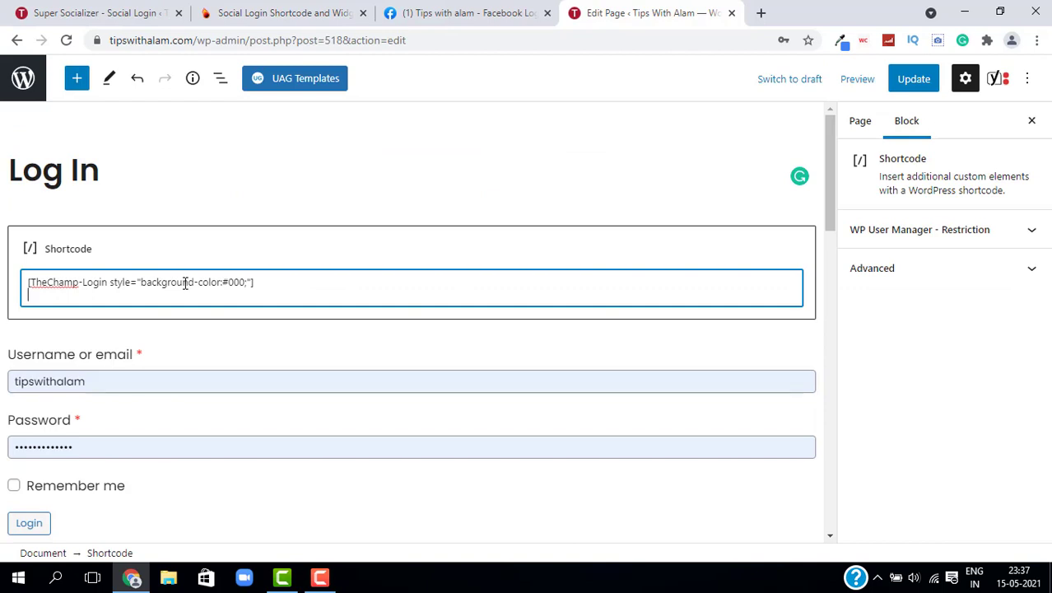
pyautogui.click(907, 81)
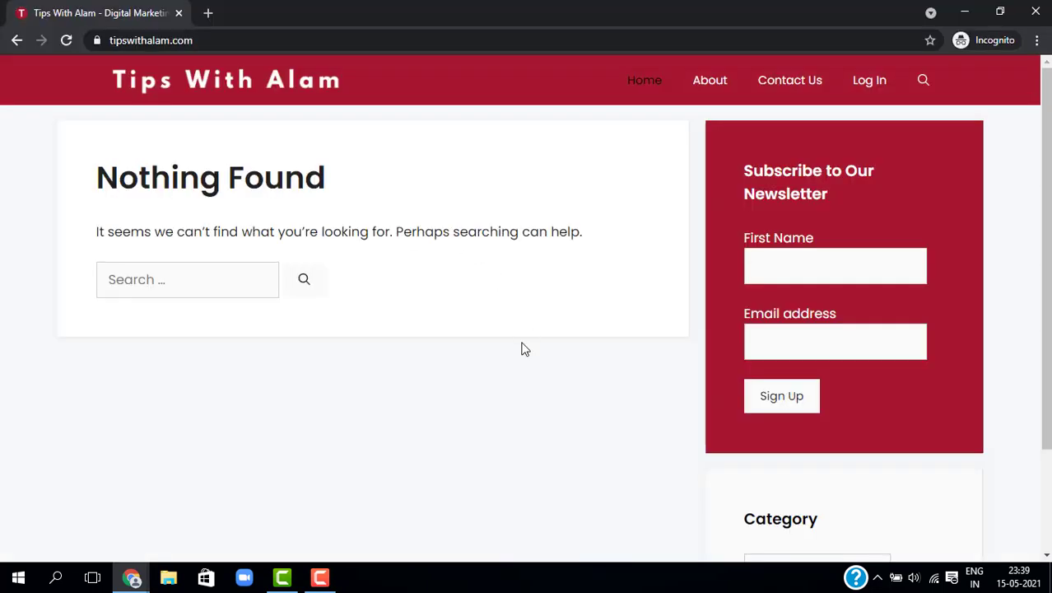
# Step: From the Log In page, sign in with Google using the saved account and its password
pyautogui.click(863, 94)
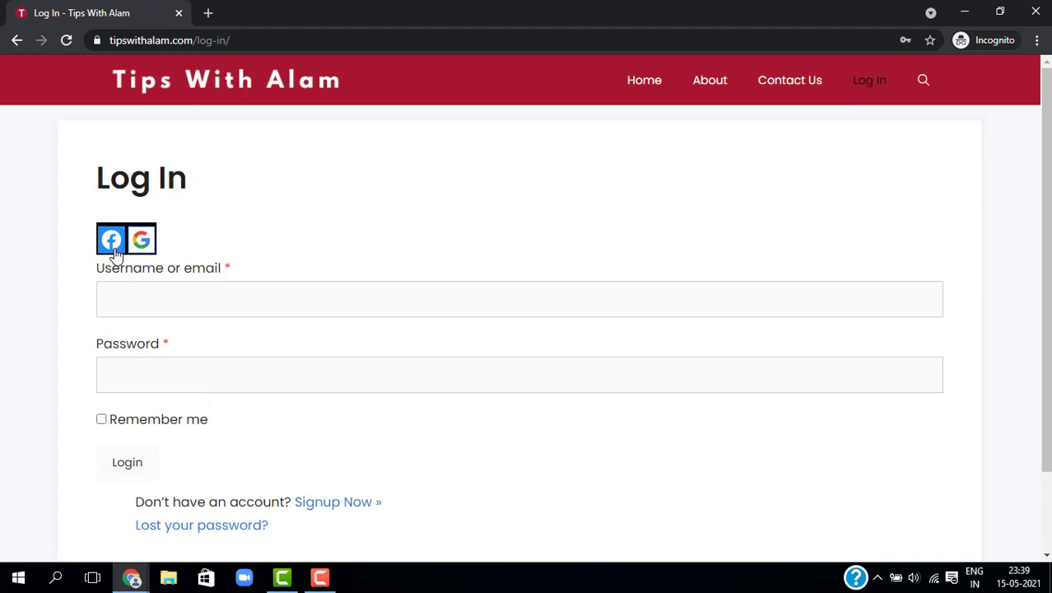
pyautogui.click(143, 247)
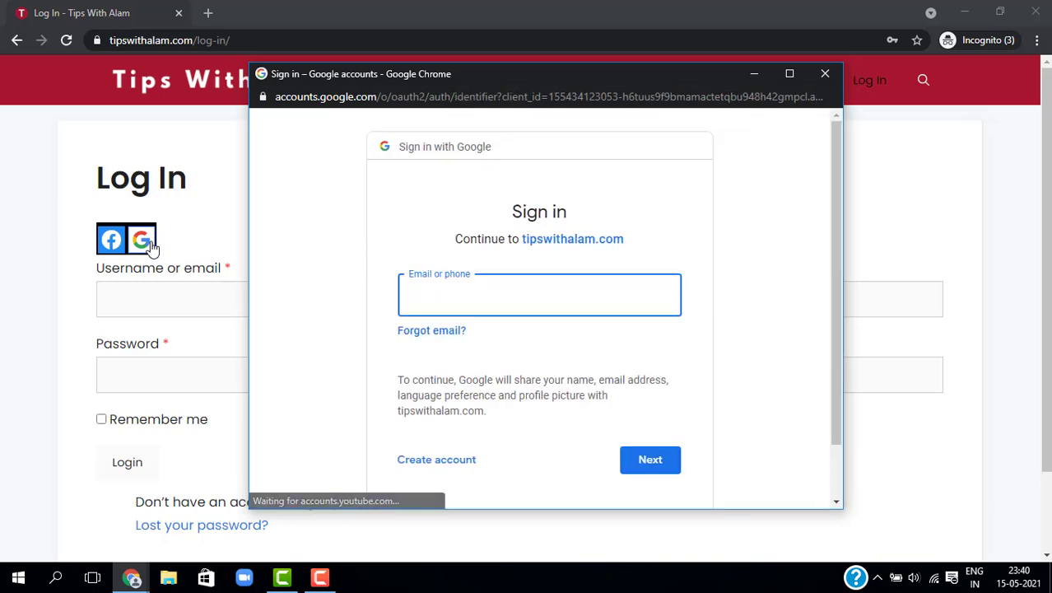
pyautogui.write('tip')
pyautogui.click(544, 338)
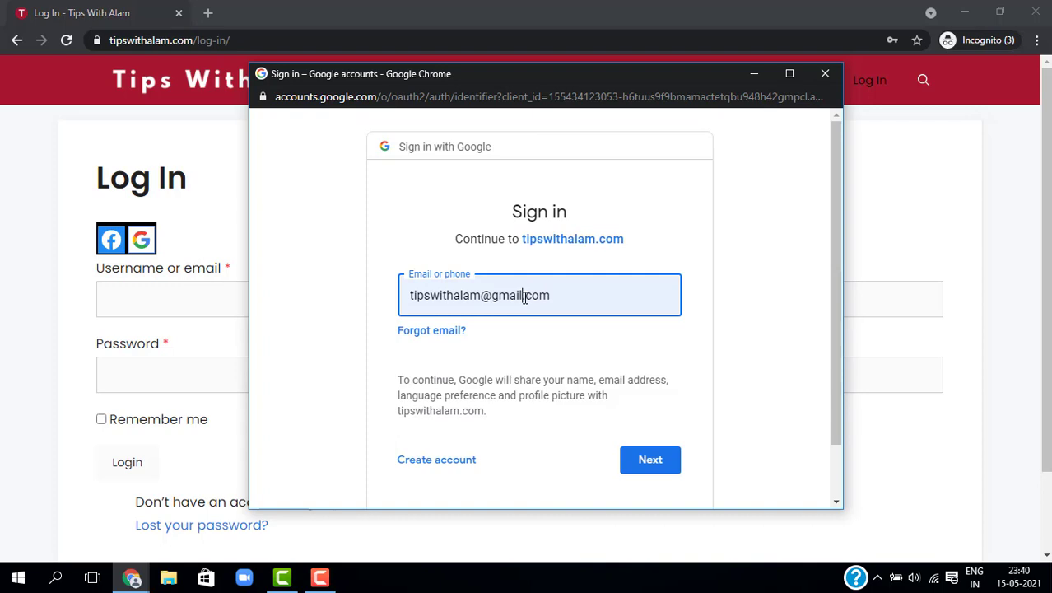
pyautogui.tripleClick(525, 297)
pyautogui.click(663, 467)
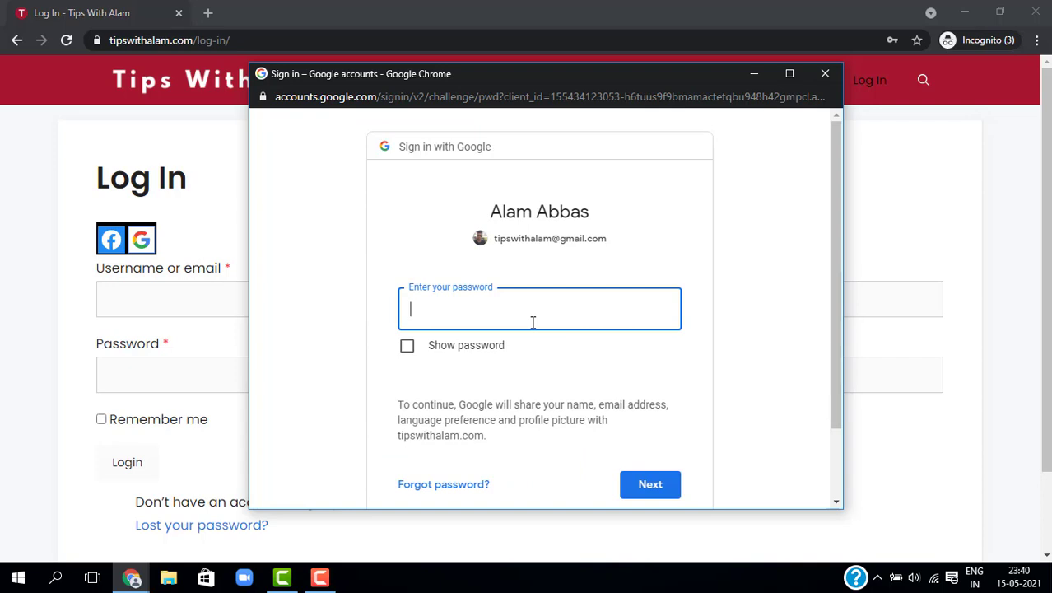
pyautogui.write('••')
pyautogui.click(649, 488)
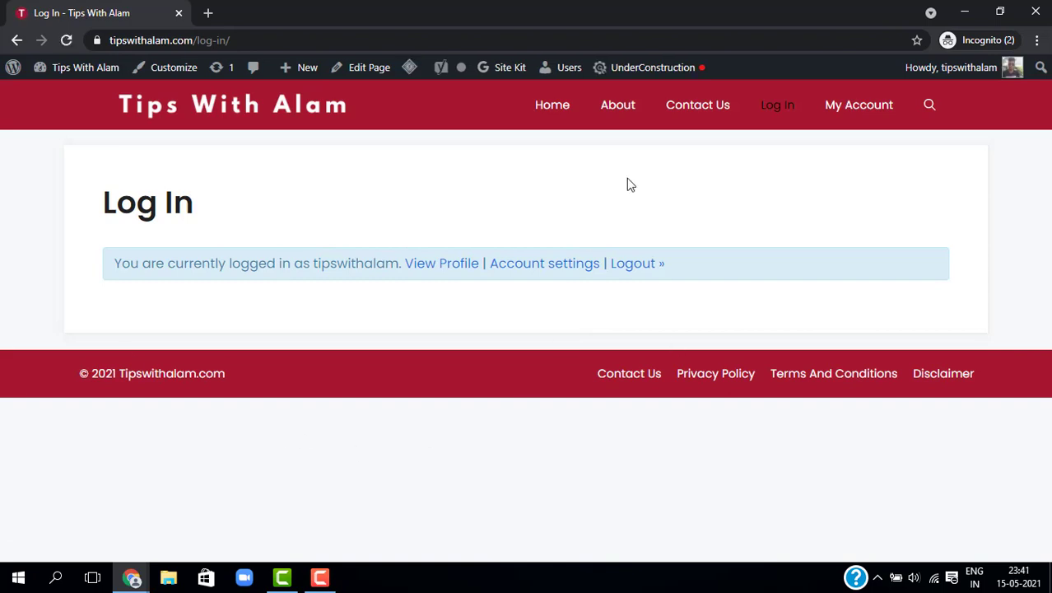
# Step: Open the My Account page to view the signed-in account
pyautogui.click(849, 115)
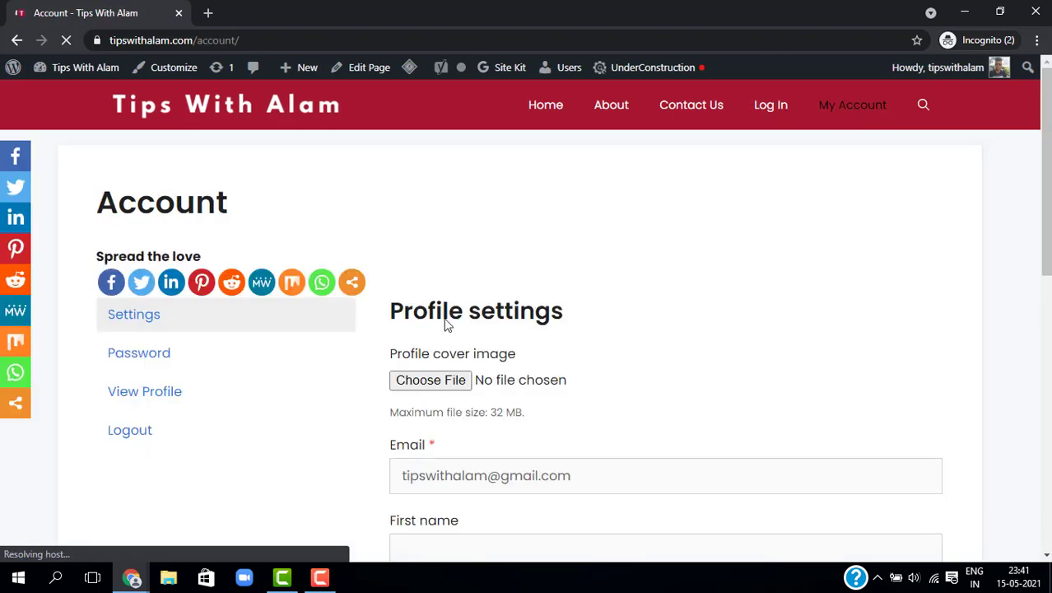
pyautogui.scroll(-8, 498, 359)
pyautogui.scroll(10, 550, 329)
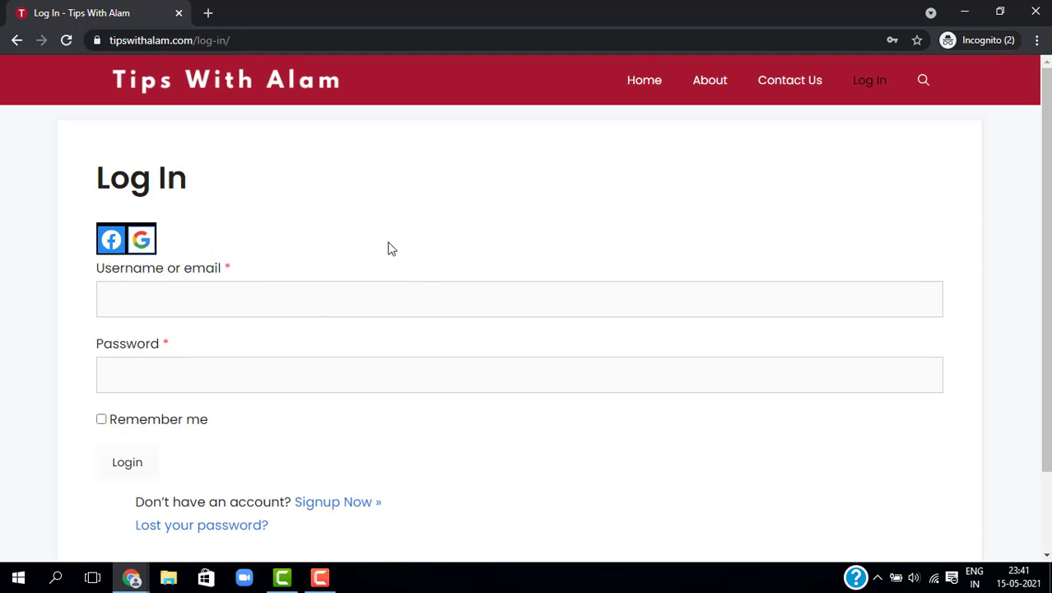
# Step: Start Facebook sign-in and log in with the Facebook account e-mail and password
pyautogui.click(120, 238)
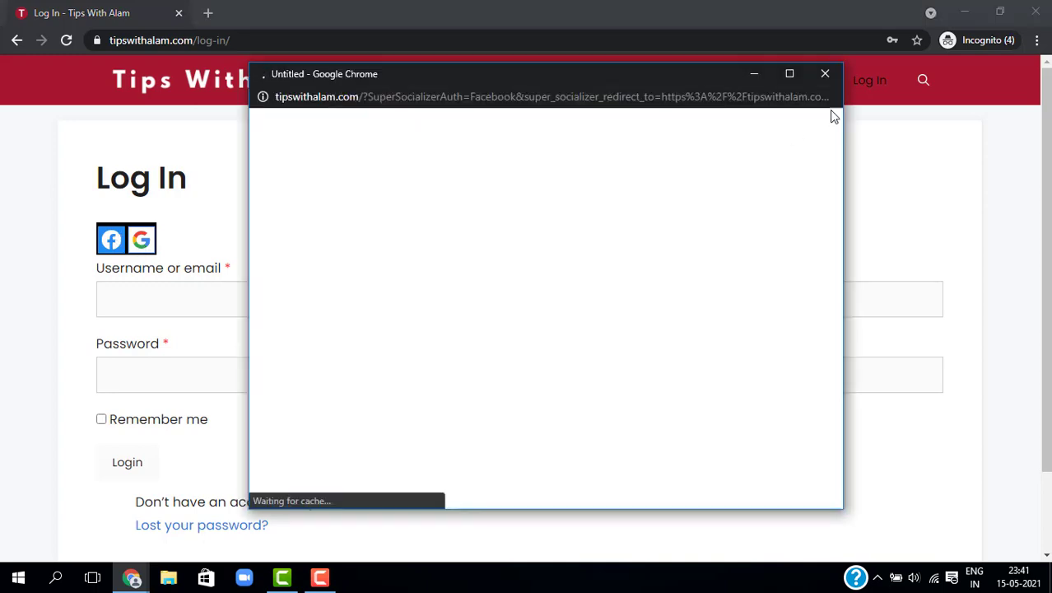
pyautogui.click(528, 399)
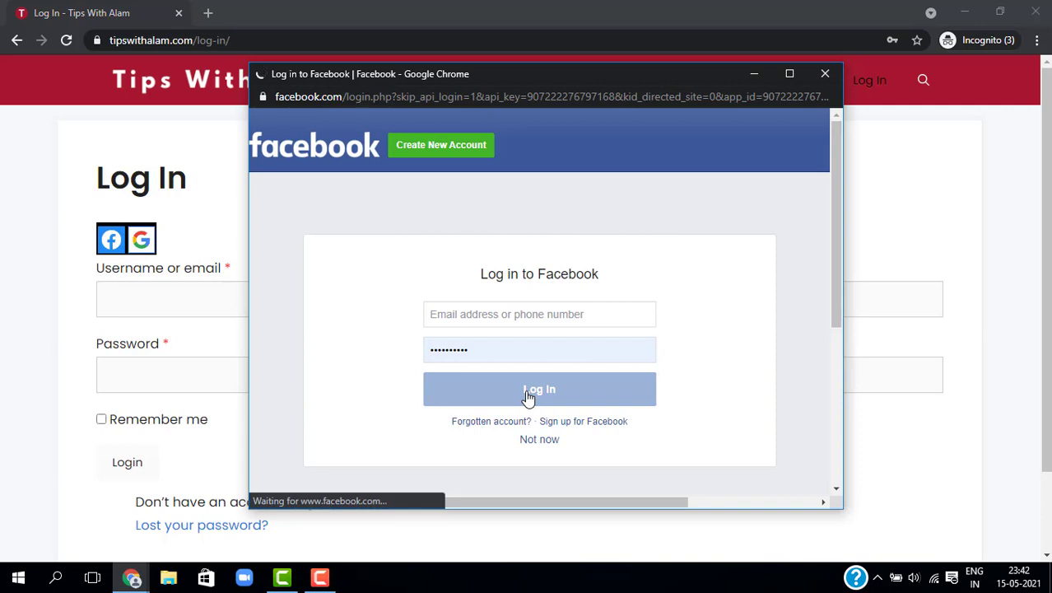
pyautogui.click(507, 314)
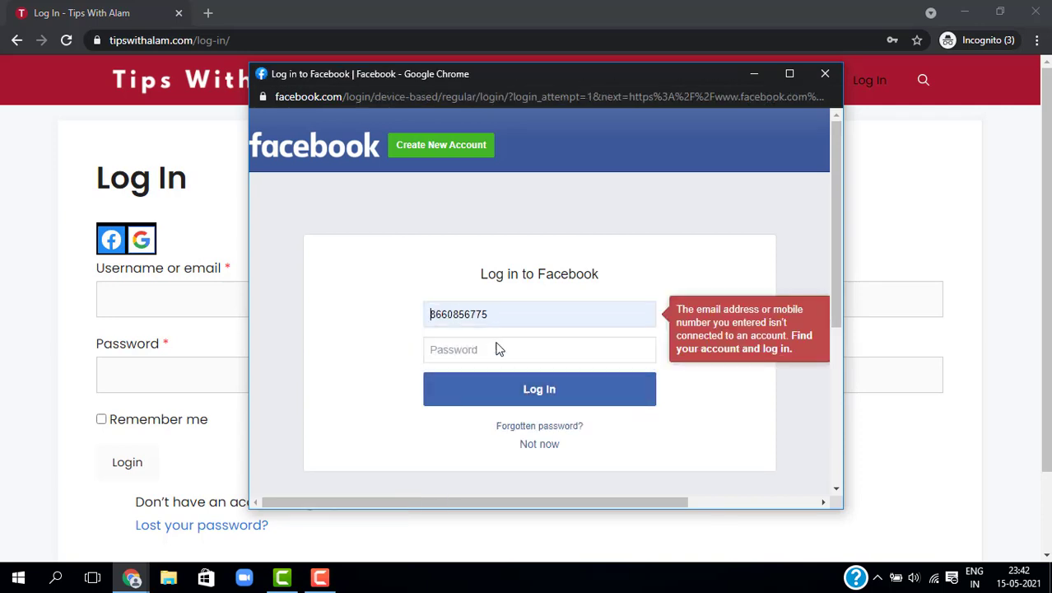
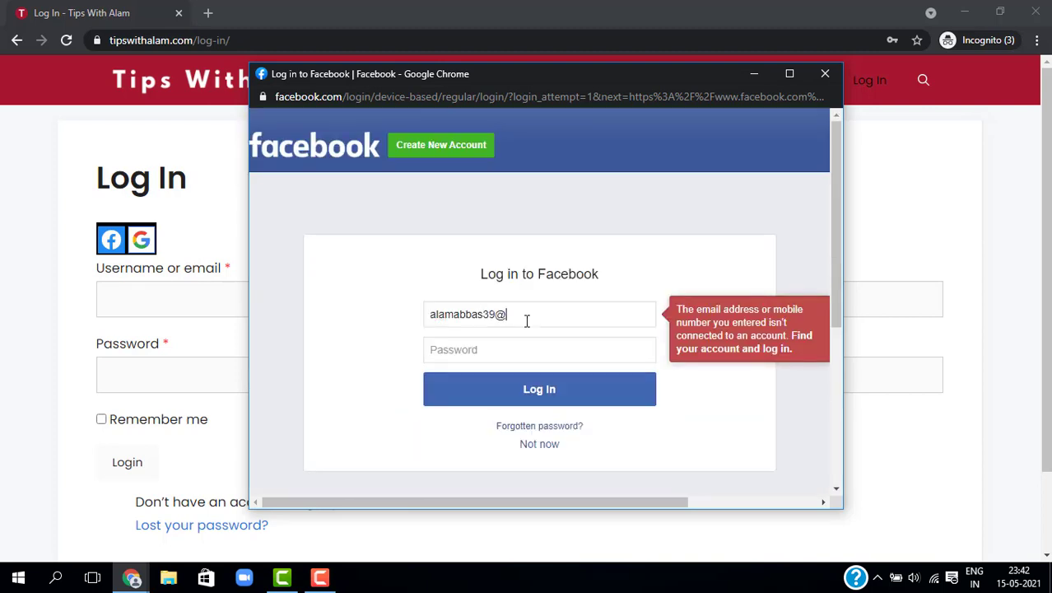
pyautogui.press('Tab')
pyautogui.write('***********')
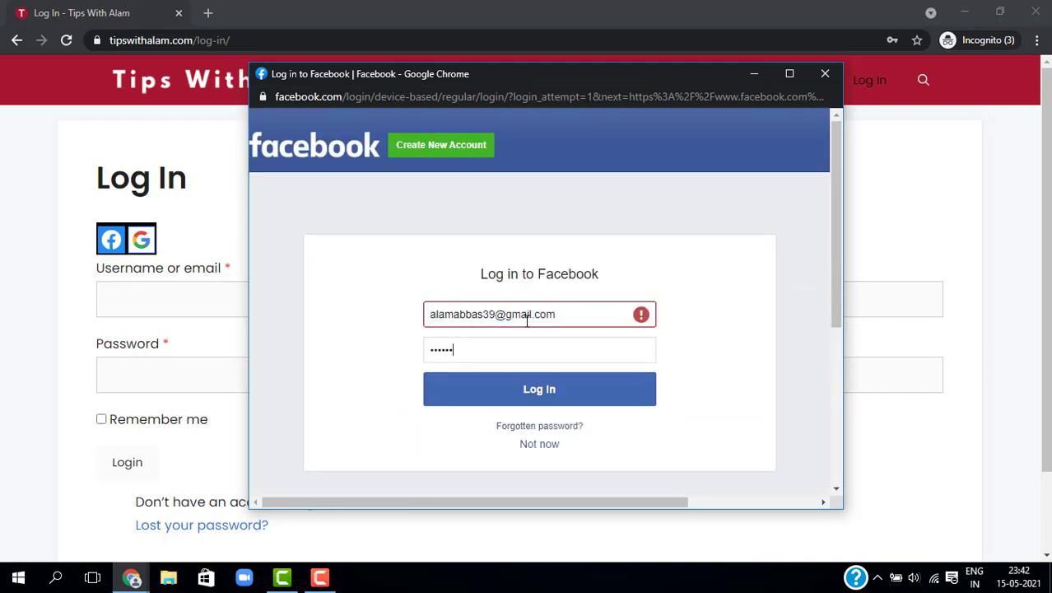
pyautogui.click(568, 389)
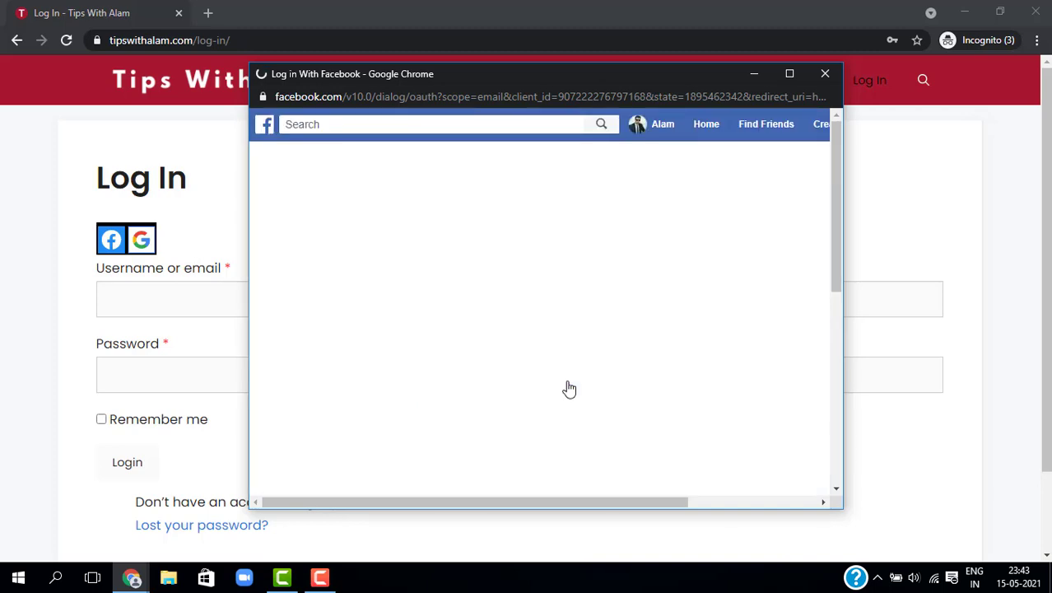
# Step: Allow Tips with alam access to the Facebook name, profile picture and email
pyautogui.click(568, 389)
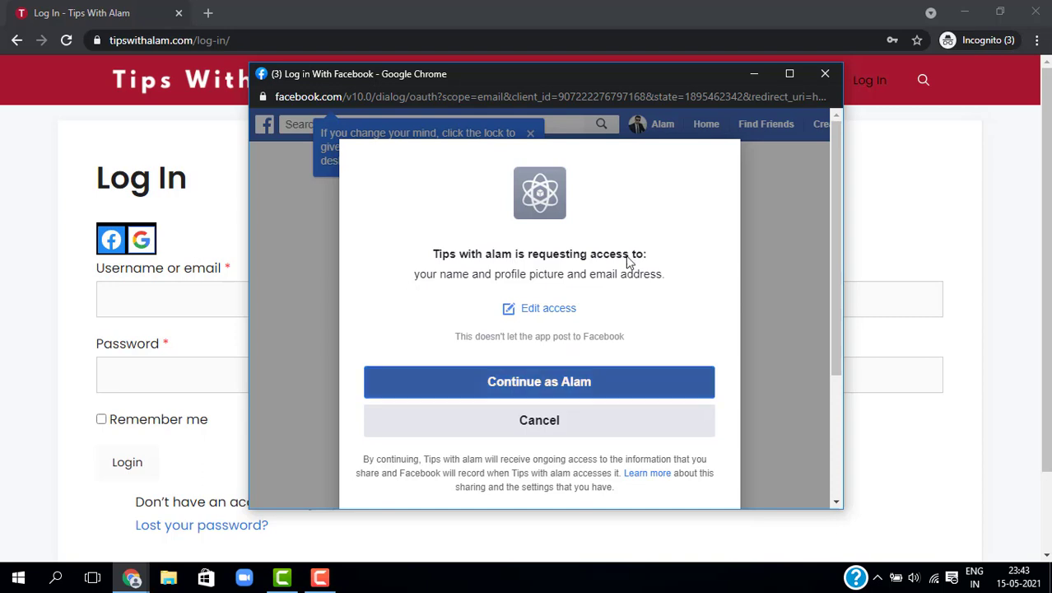
pyautogui.click(554, 396)
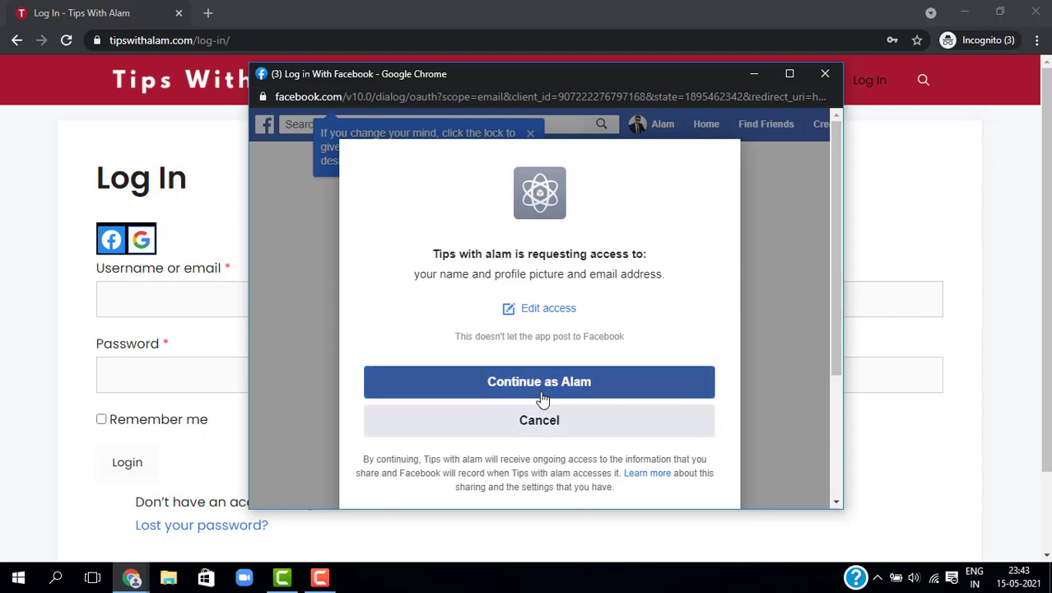
pyautogui.click(542, 394)
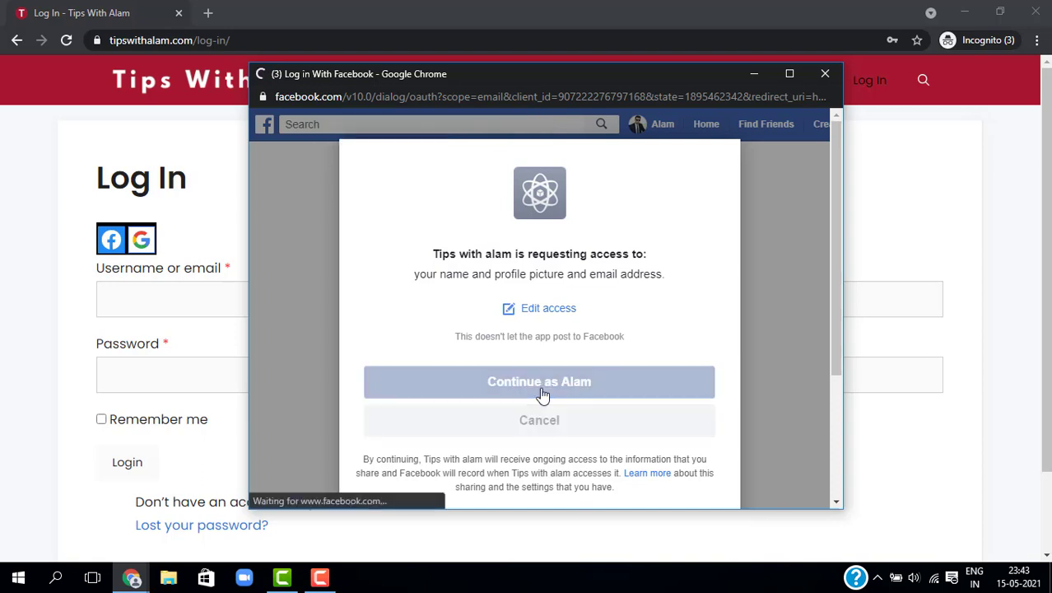